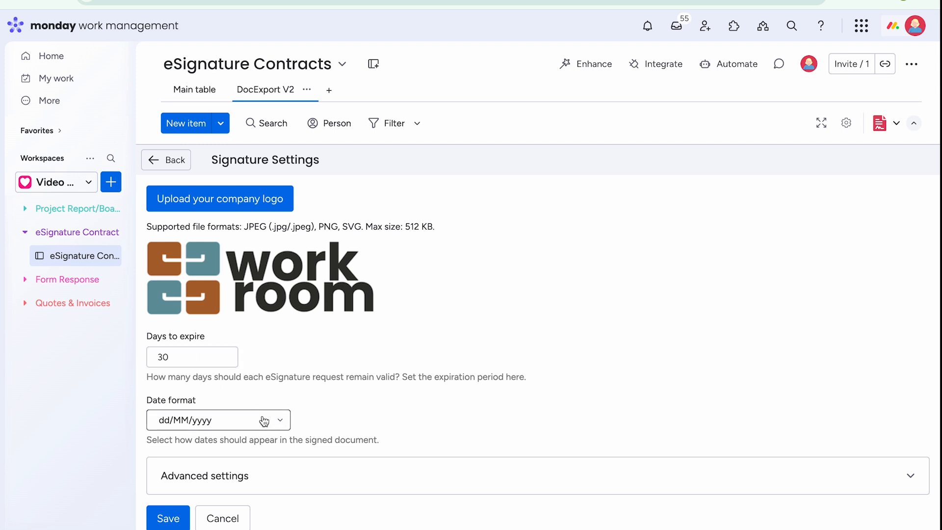
- In Advanced settings, set the signature email's primary button colour to a deeper blue
{"action": "left_click", "coordinate": [279, 470]}
{"action": "scroll", "coordinate": [279, 469], "scroll_direction": "down", "scroll_amount": 2}
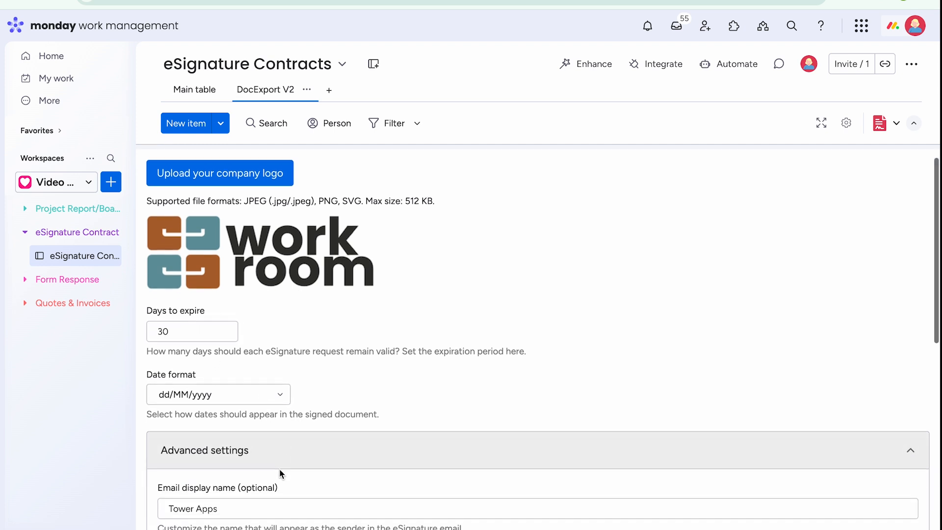
{"action": "scroll", "coordinate": [278, 468], "scroll_direction": "down", "scroll_amount": 1}
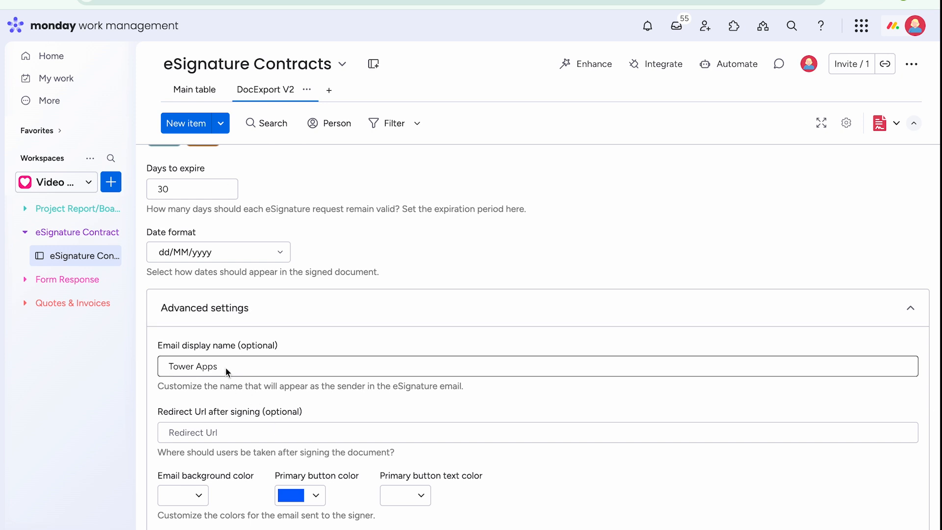
{"action": "scroll", "coordinate": [225, 367], "scroll_direction": "up", "scroll_amount": 2}
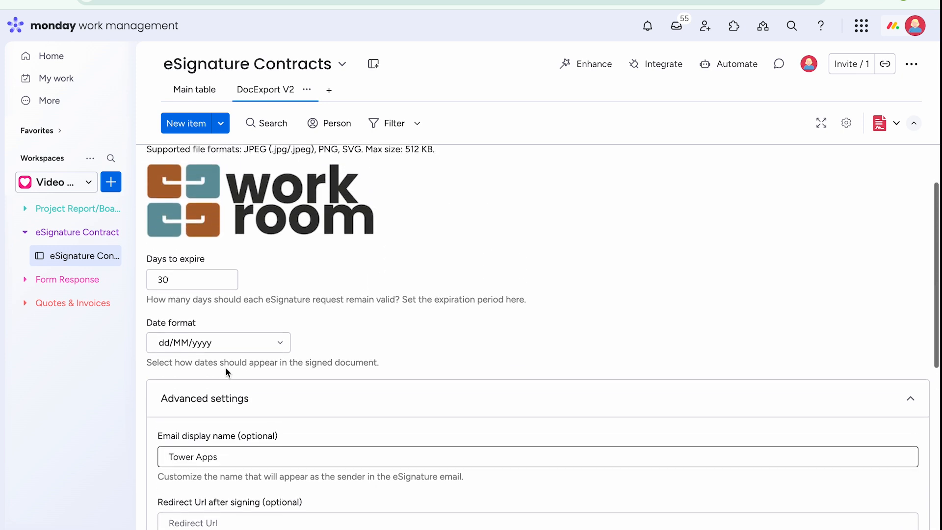
{"action": "scroll", "coordinate": [225, 366], "scroll_direction": "down", "scroll_amount": 2}
{"action": "scroll", "coordinate": [226, 371], "scroll_direction": "down", "scroll_amount": 3}
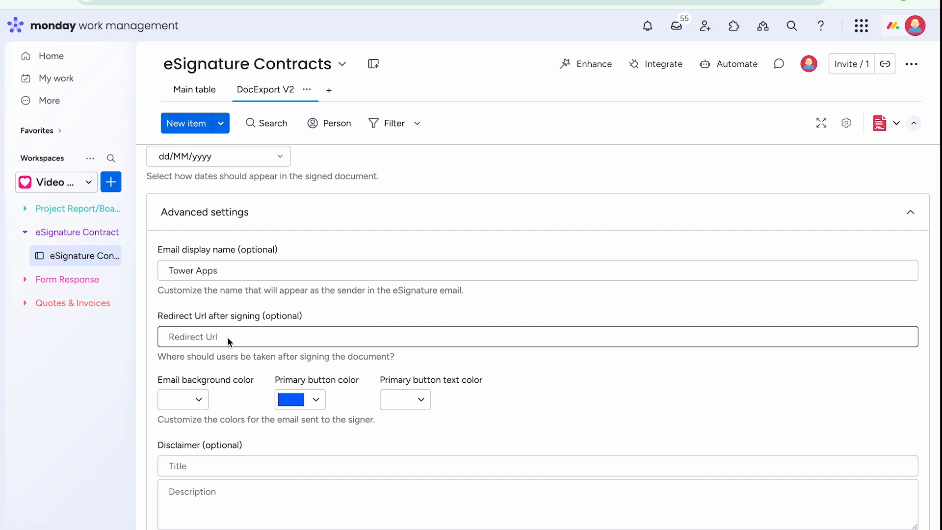
{"action": "scroll", "coordinate": [227, 337], "scroll_direction": "down", "scroll_amount": 2}
{"action": "left_click", "coordinate": [316, 319]}
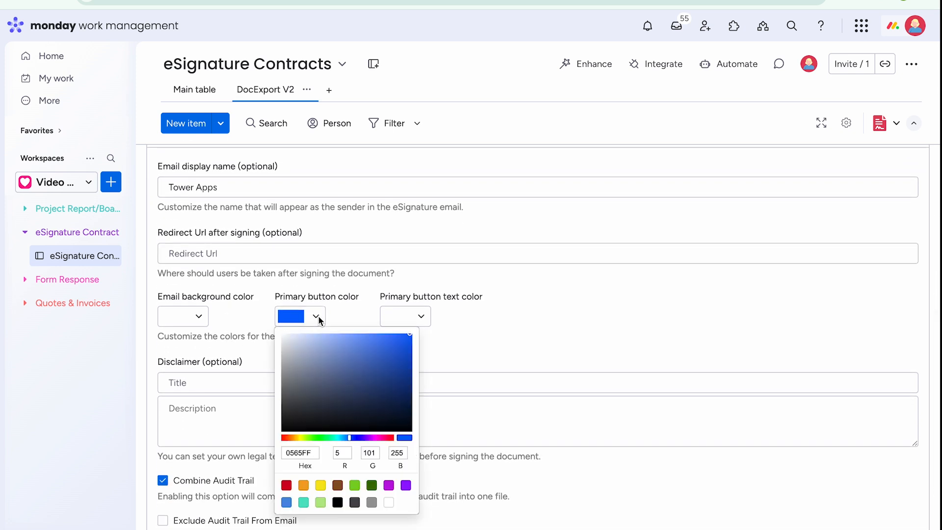
{"action": "left_click", "coordinate": [406, 363]}
{"action": "left_click_drag", "start_coordinate": [406, 364], "coordinate": [409, 346]}
{"action": "left_click", "coordinate": [449, 344]}
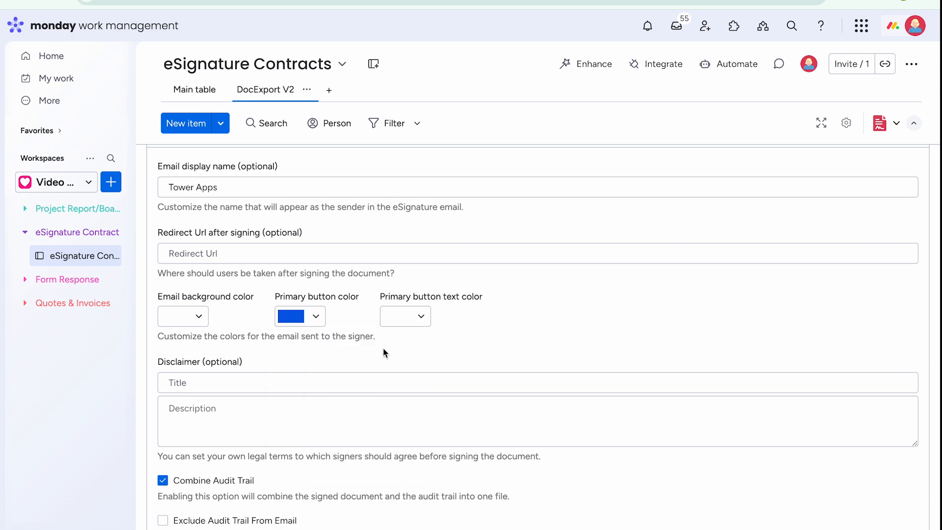
- Save the signature settings
{"action": "scroll", "coordinate": [349, 348], "scroll_direction": "down", "scroll_amount": 2}
{"action": "scroll", "coordinate": [349, 352], "scroll_direction": "down", "scroll_amount": 1}
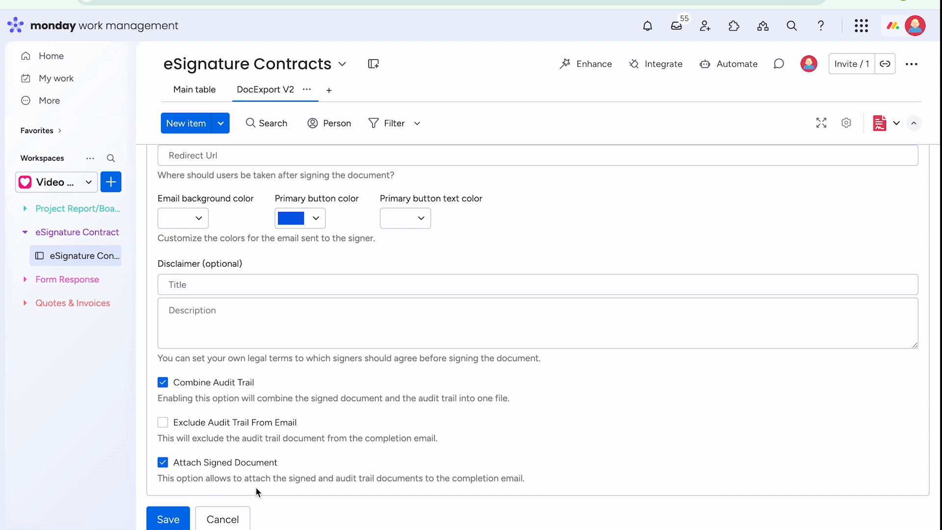
{"action": "left_click", "coordinate": [170, 521]}
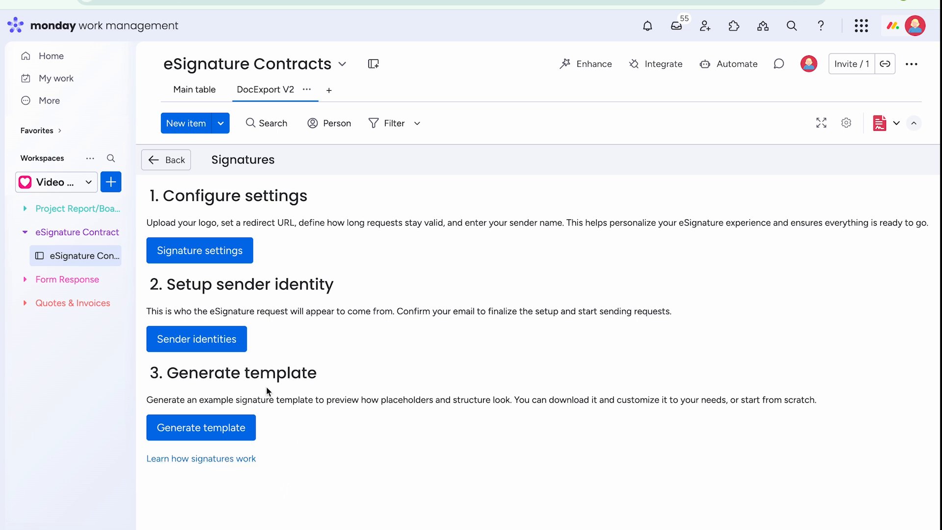
- Create and save a new sender identity with the sender's full name and e-mail address
{"action": "left_click", "coordinate": [197, 348]}
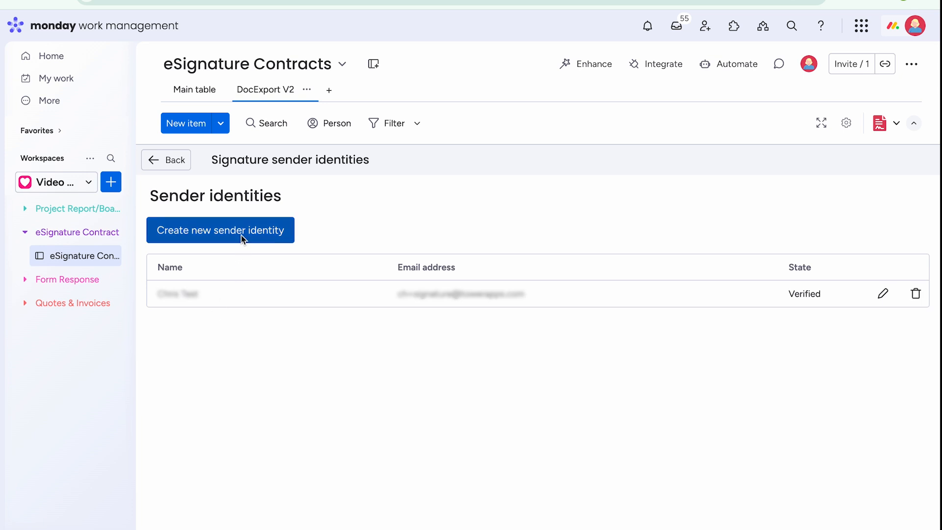
{"action": "left_click", "coordinate": [241, 235]}
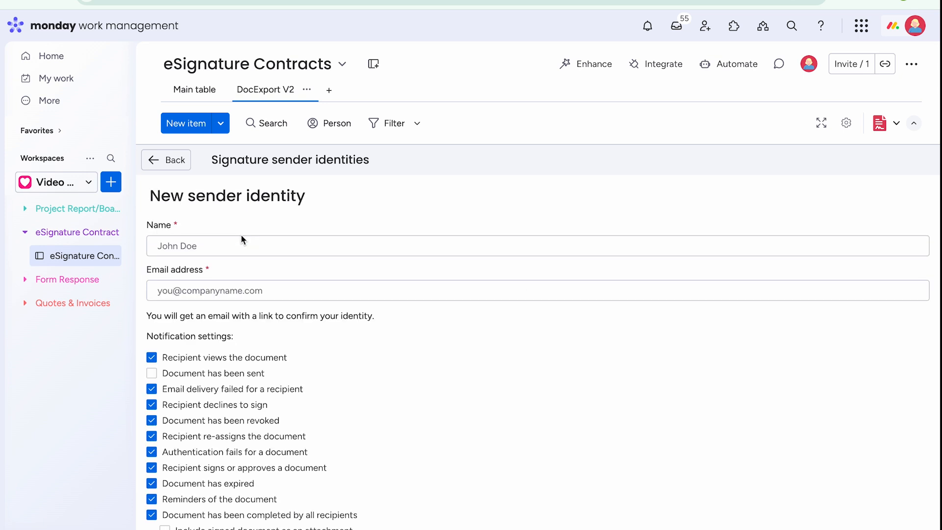
{"action": "left_click", "coordinate": [232, 248]}
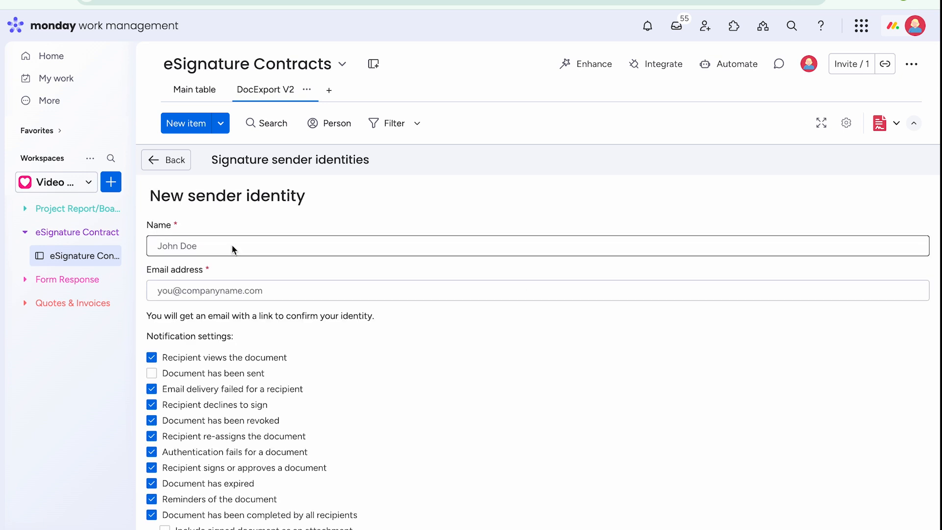
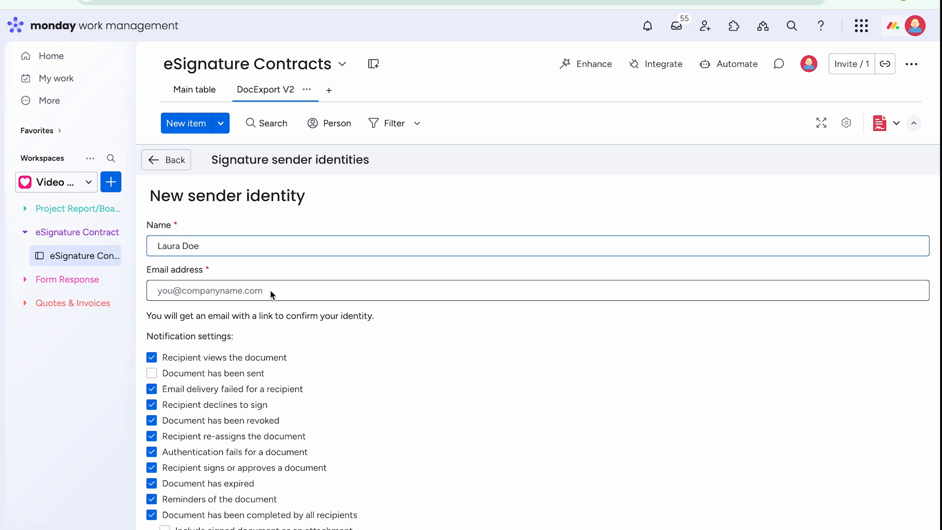
{"action": "left_click", "coordinate": [272, 294]}
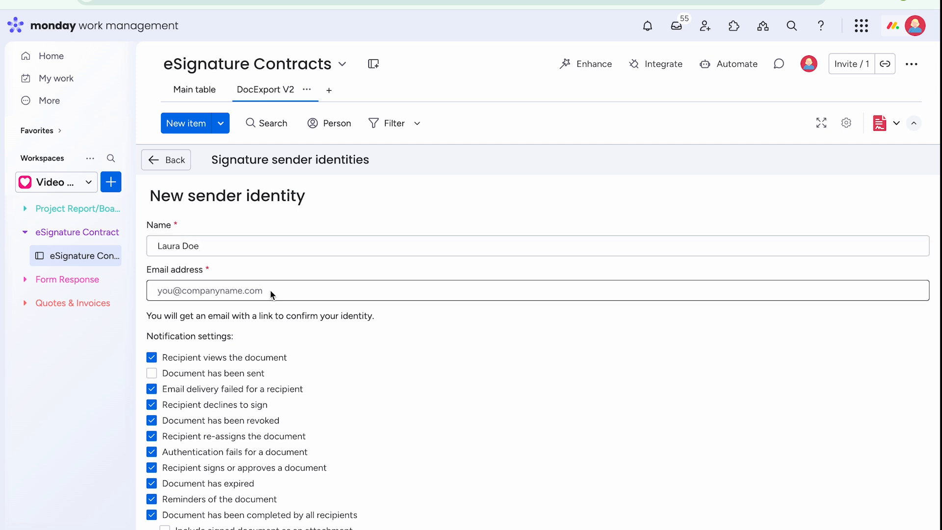
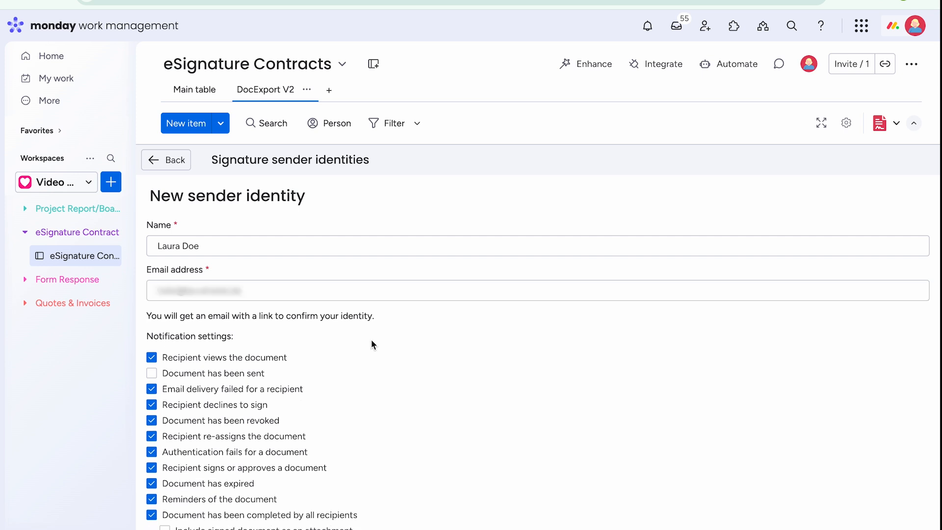
{"action": "scroll", "coordinate": [370, 339], "scroll_direction": "down", "scroll_amount": 1}
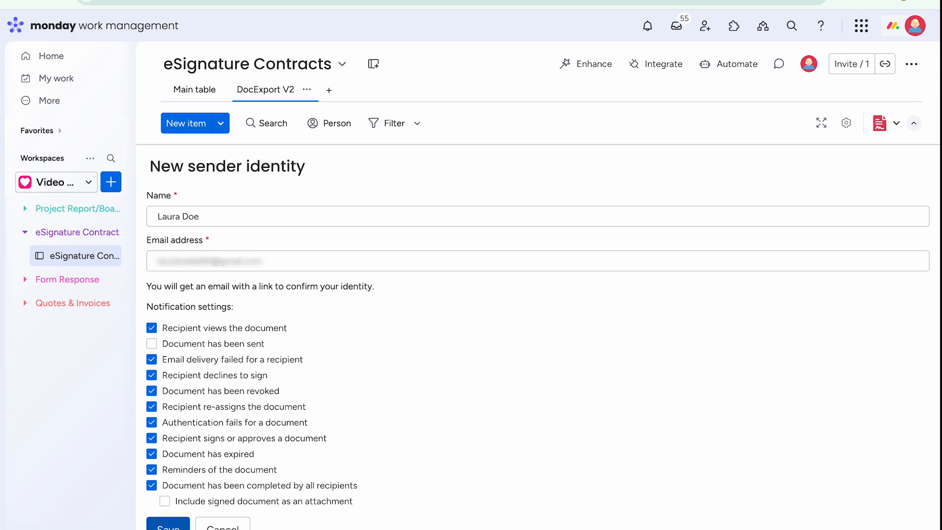
{"action": "left_click", "coordinate": [167, 525]}
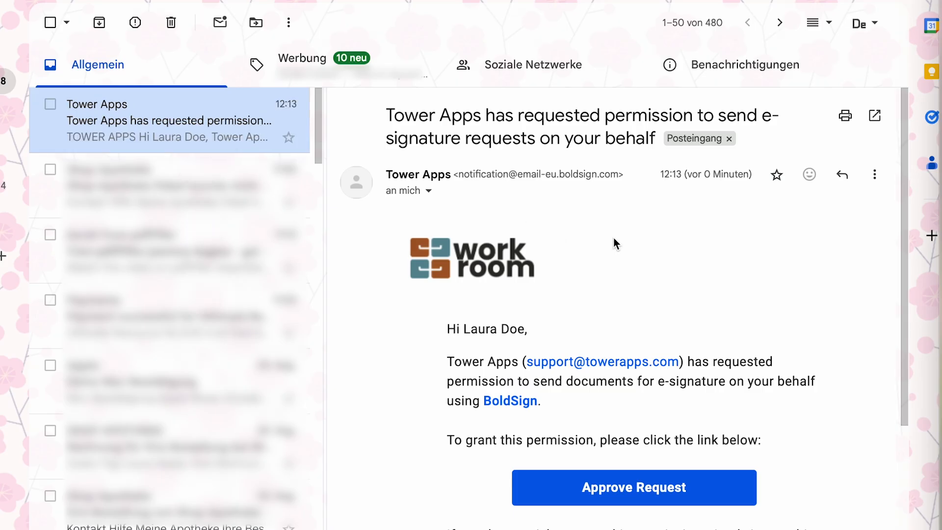
- From the Tower Apps e-mail, approve BoldSign's e-signature sending permission request
{"action": "scroll", "coordinate": [613, 238], "scroll_direction": "down", "scroll_amount": 1}
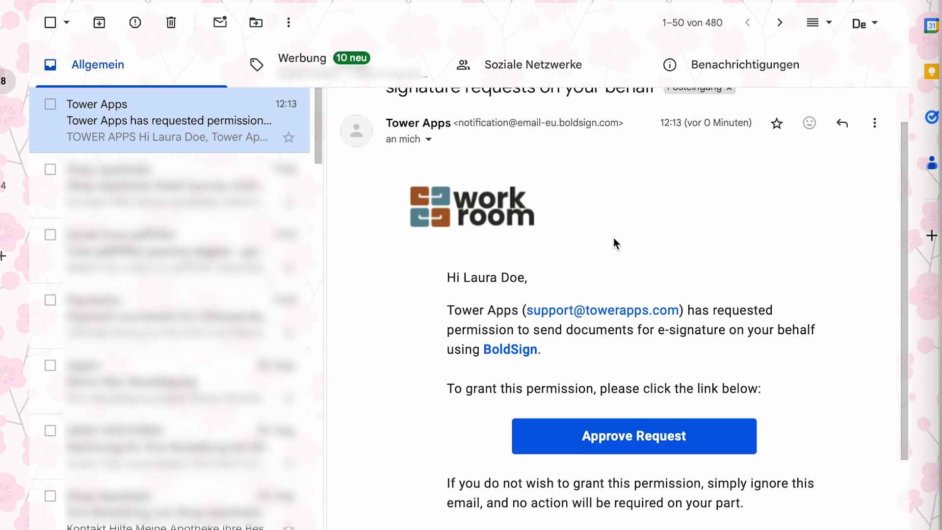
{"action": "scroll", "coordinate": [613, 244], "scroll_direction": "up", "scroll_amount": 1}
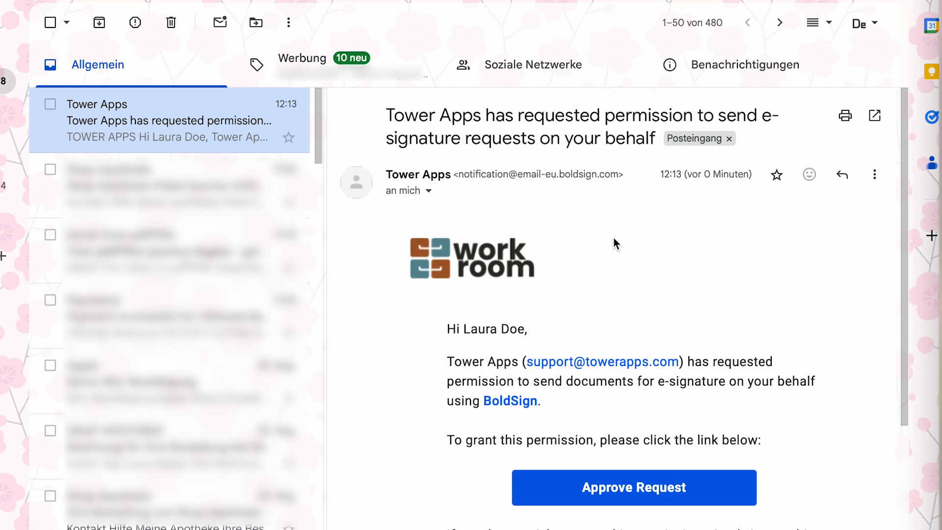
{"action": "scroll", "coordinate": [613, 239], "scroll_direction": "down", "scroll_amount": 3}
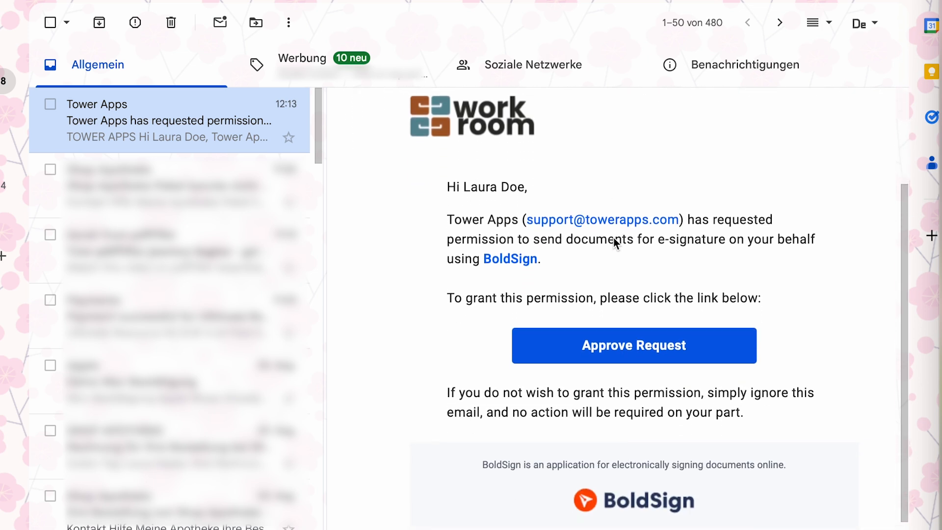
{"action": "left_click", "coordinate": [629, 322]}
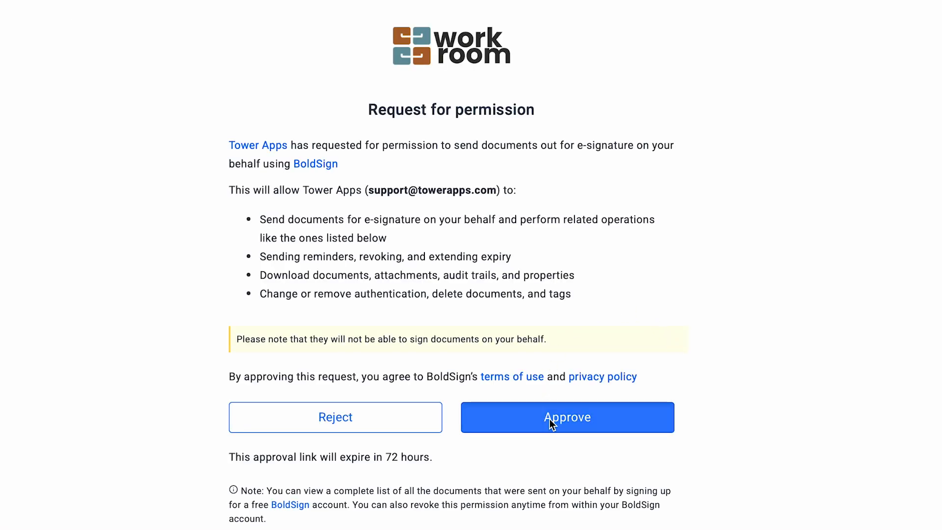
{"action": "left_click", "coordinate": [550, 420]}
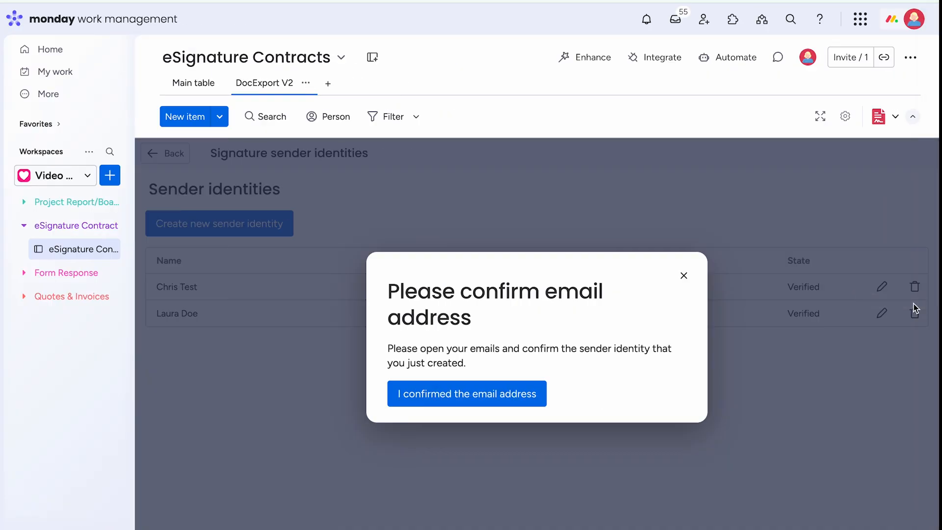
- Confirm the e-mail address so the identity shows Verified, then return to Signatures setup
{"action": "left_click", "coordinate": [465, 402]}
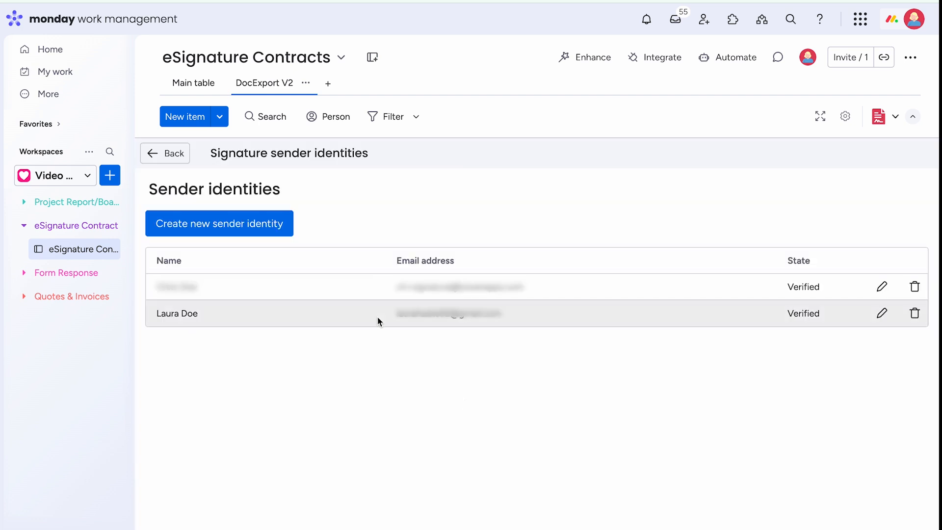
{"action": "left_click", "coordinate": [173, 155]}
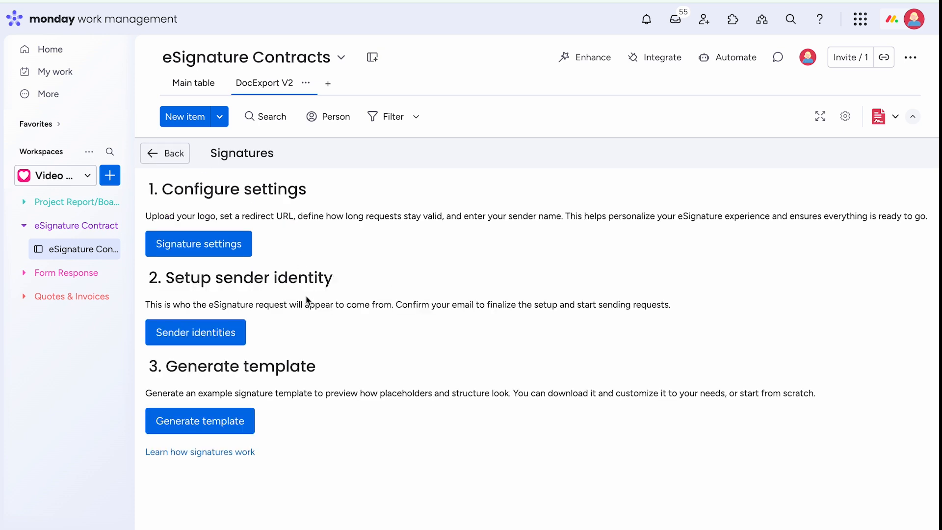
- Generate a 2-signer template and open DocExport_Signature_Example_2 (1).docx in Word
{"action": "left_click", "coordinate": [205, 429]}
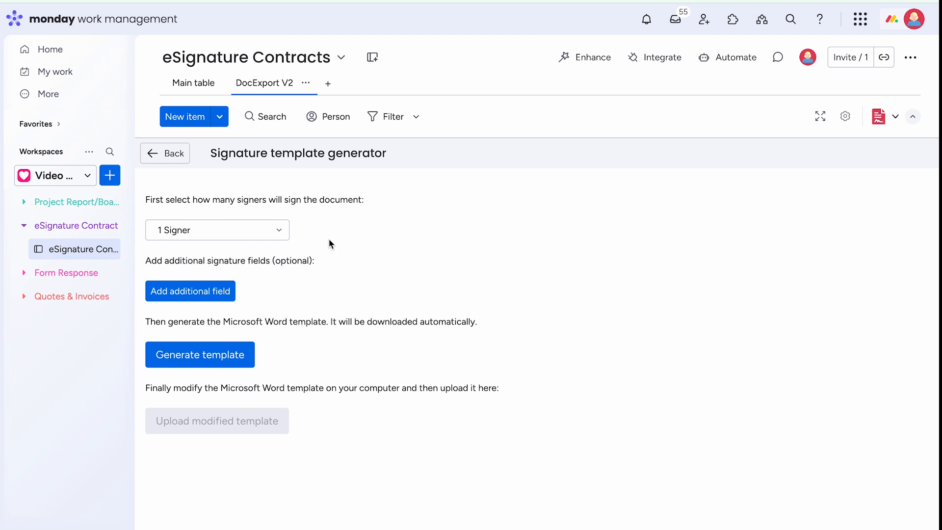
{"action": "left_click", "coordinate": [282, 231]}
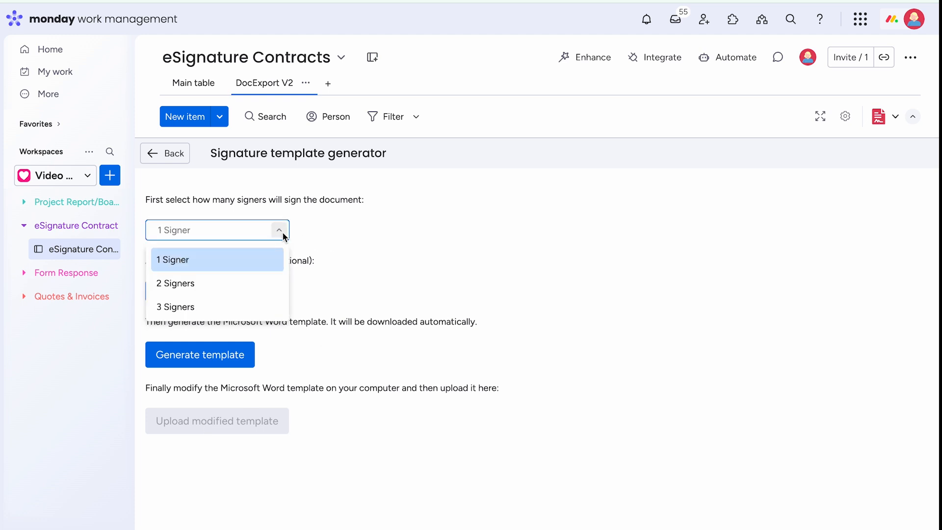
{"action": "left_click", "coordinate": [211, 284]}
{"action": "left_click", "coordinate": [219, 299]}
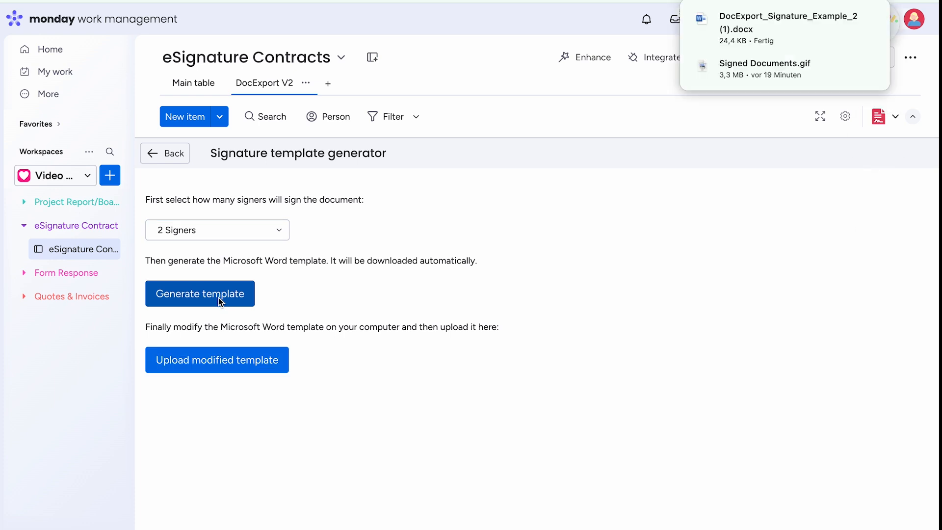
{"action": "left_click", "coordinate": [744, 29]}
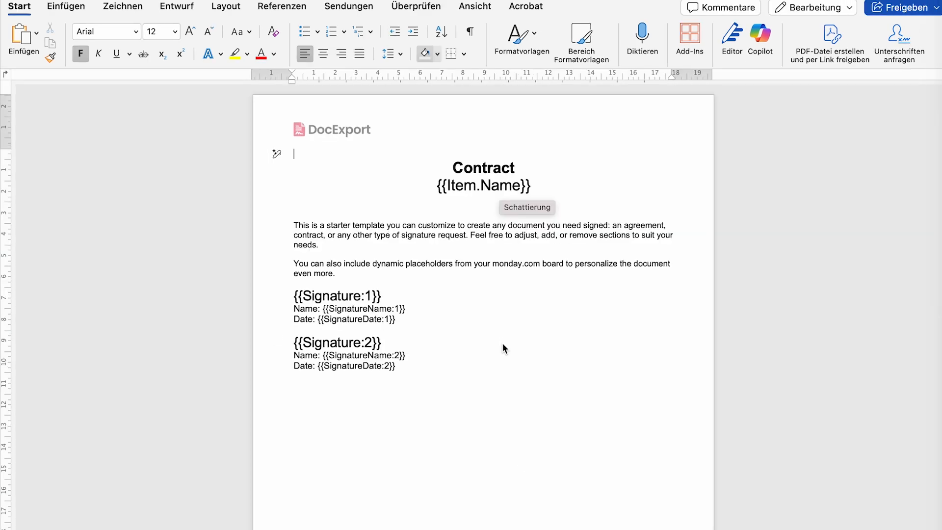
- Retitle the template 'Example Contract'
{"action": "left_click", "coordinate": [502, 343]}
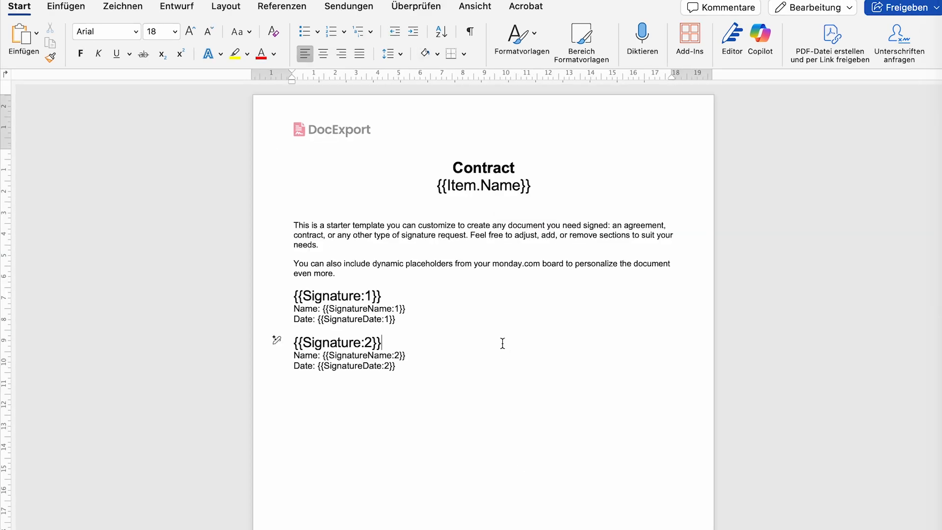
{"action": "scroll", "coordinate": [502, 343], "scroll_direction": "up", "scroll_amount": 3}
{"action": "scroll", "coordinate": [502, 343], "scroll_direction": "up", "scroll_amount": 2}
{"action": "scroll", "coordinate": [502, 342], "scroll_direction": "up", "scroll_amount": 1}
{"action": "left_click", "coordinate": [443, 187]}
{"action": "type", "text": "Example"}
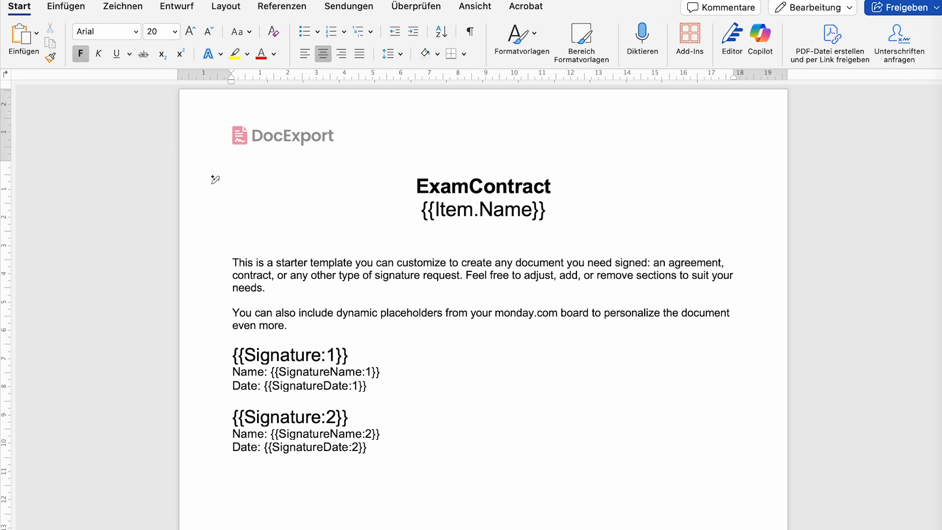
- Replace the header's DocExport logo with workroom_CompanyLogo.png and enlarge it
{"action": "double_click", "coordinate": [287, 137]}
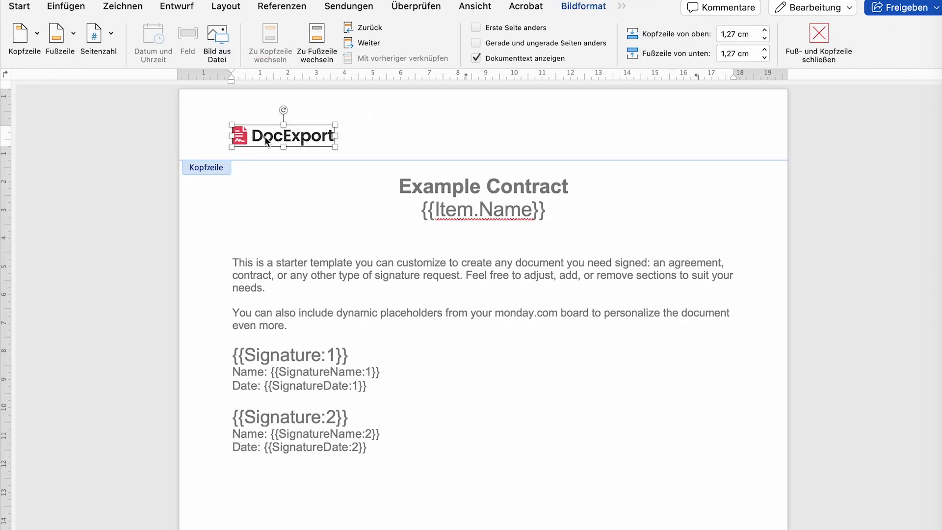
{"action": "right_click", "coordinate": [266, 139]}
{"action": "mouse_move", "coordinate": [332, 219]}
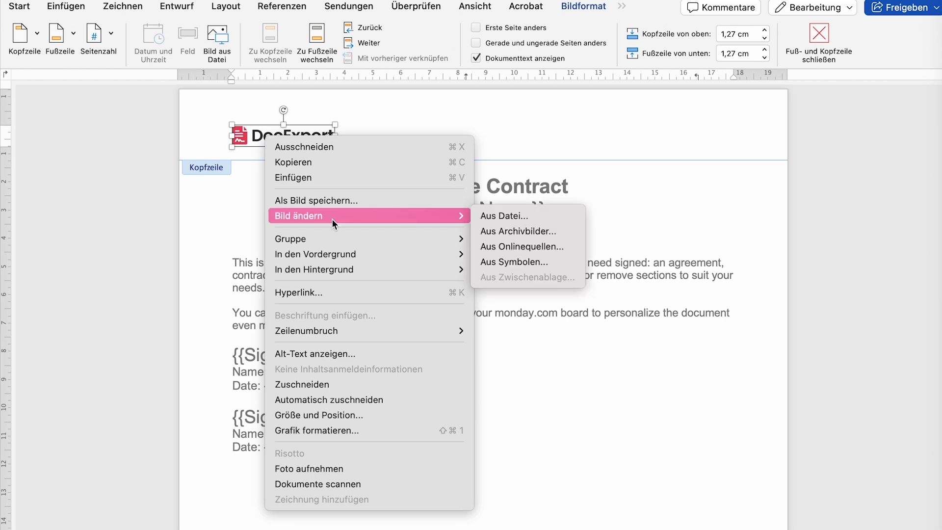
{"action": "left_click", "coordinate": [513, 216]}
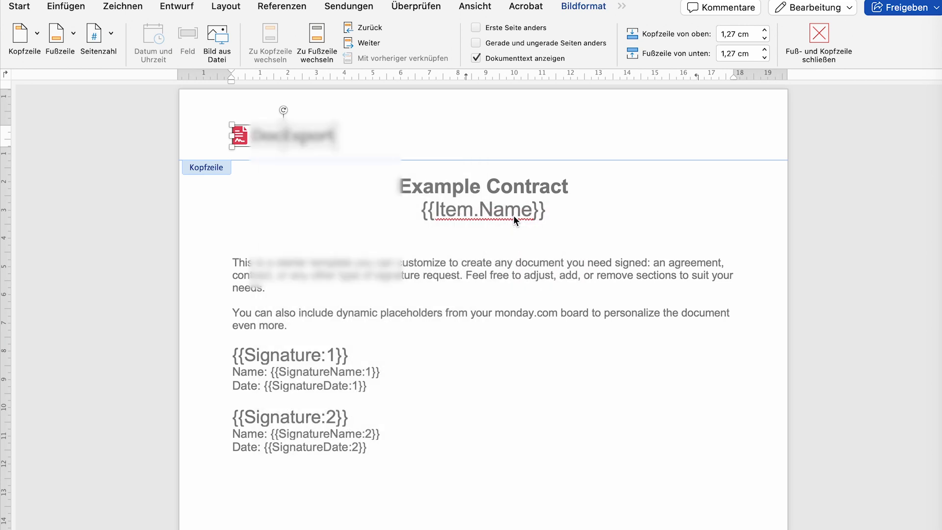
{"action": "left_click", "coordinate": [329, 188]}
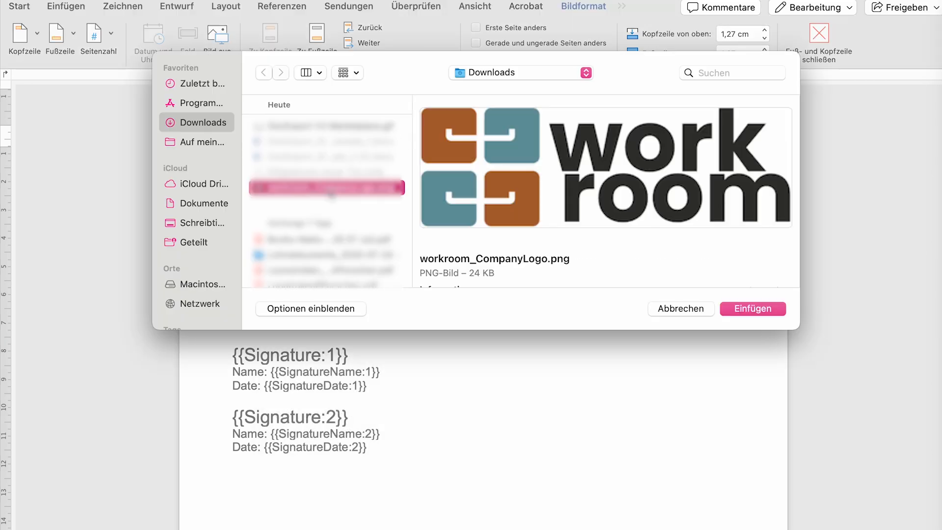
{"action": "left_click", "coordinate": [766, 308]}
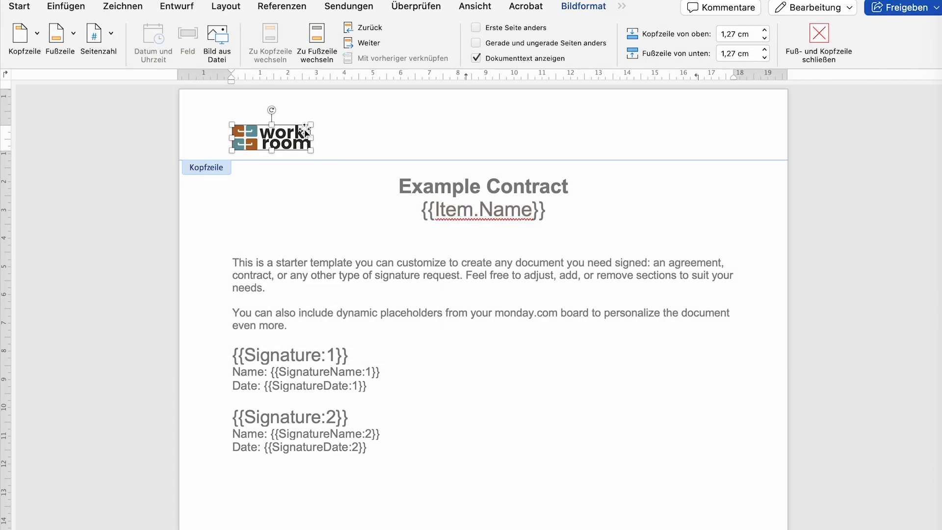
{"action": "left_click_drag", "start_coordinate": [310, 124], "coordinate": [354, 118]}
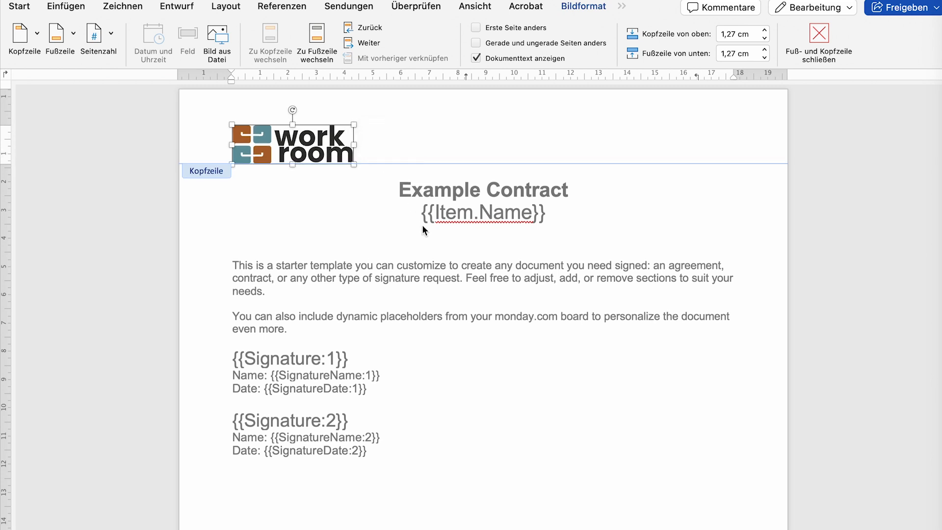
- Add the paragraph 'Add your own text and conditions to the document.' after the first paragraph
{"action": "double_click", "coordinate": [438, 267]}
{"action": "scroll", "coordinate": [392, 278], "scroll_direction": "down", "scroll_amount": 1}
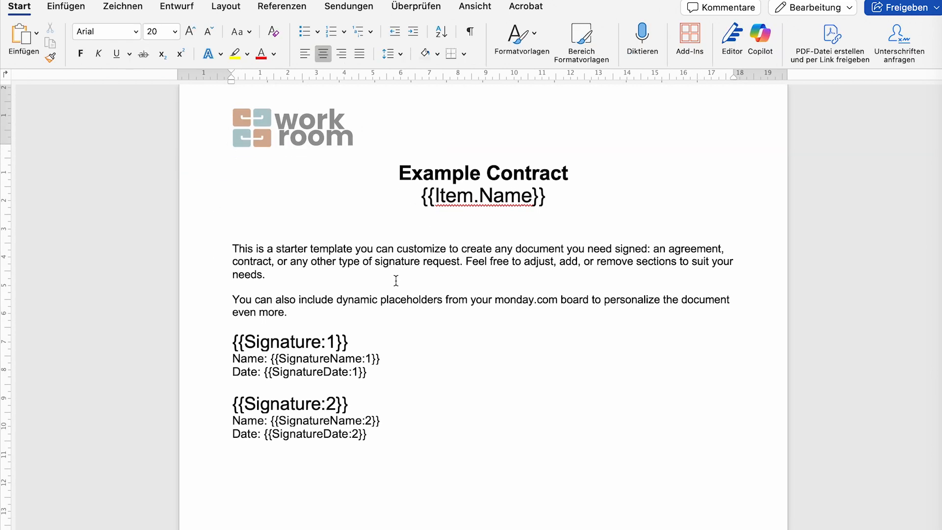
{"action": "left_click", "coordinate": [297, 278]}
{"action": "key", "text": "Return"}
{"action": "type", "text": "Add your own text and conditions to the document."}
{"action": "left_click", "coordinate": [360, 344]}
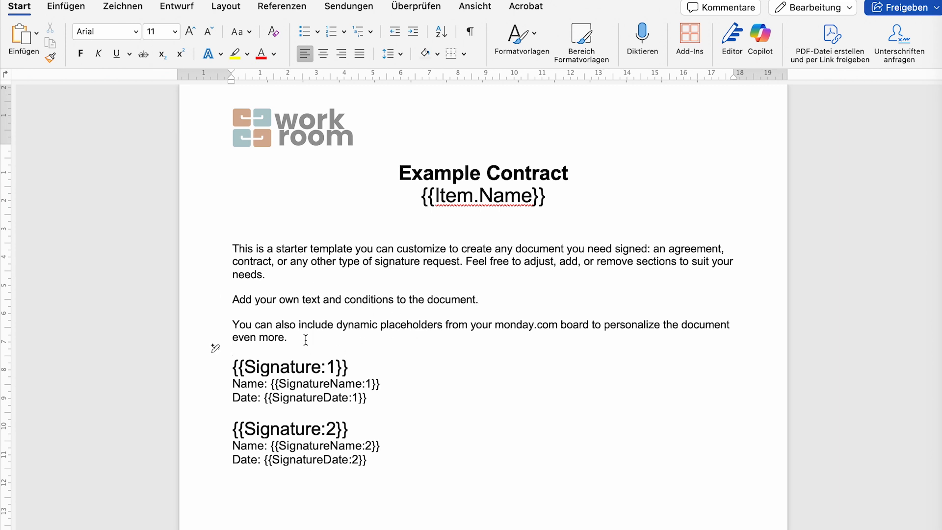
{"action": "scroll", "coordinate": [306, 339], "scroll_direction": "down", "scroll_amount": 5}
{"action": "left_click", "coordinate": [360, 269]}
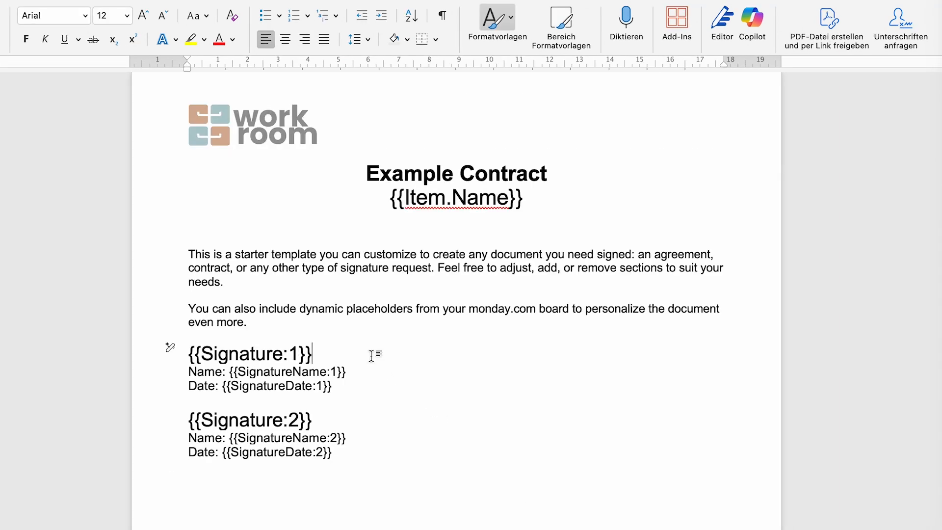
{"action": "left_click_drag", "start_coordinate": [325, 353], "coordinate": [192, 353]}
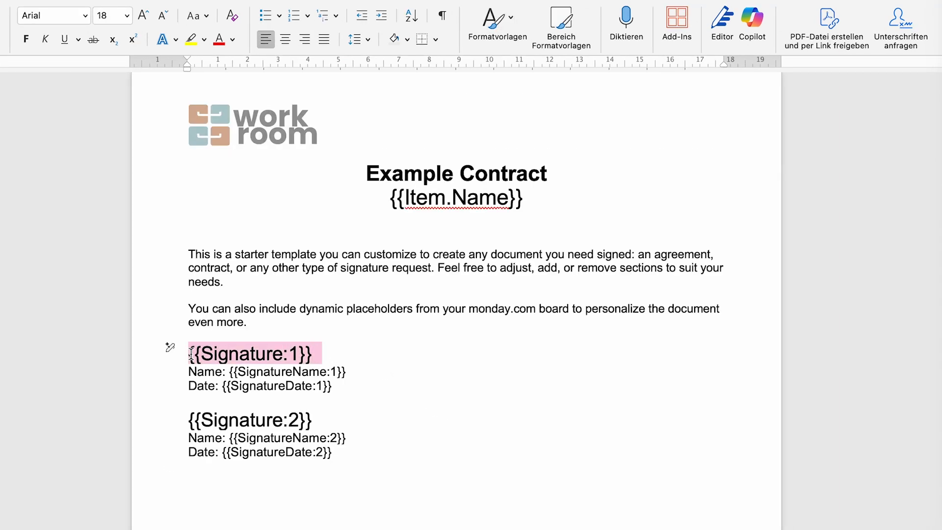
{"action": "left_click", "coordinate": [144, 16]}
{"action": "left_click", "coordinate": [143, 15]}
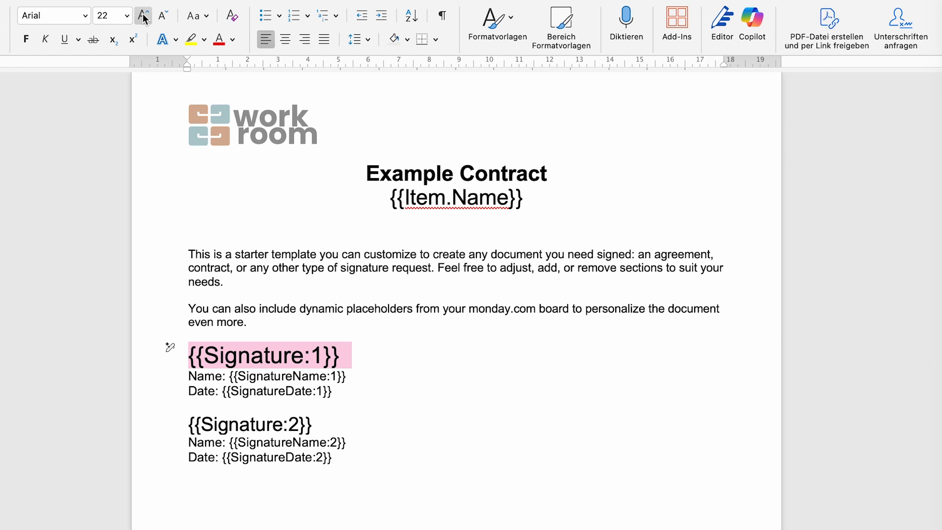
{"action": "left_click", "coordinate": [162, 15]}
{"action": "left_click", "coordinate": [162, 15]}
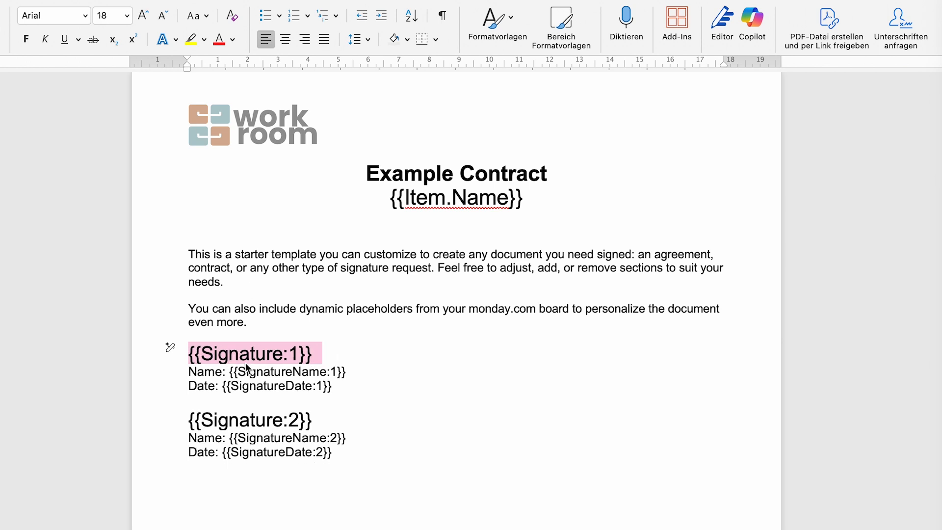
{"action": "triple_click", "coordinate": [265, 425]}
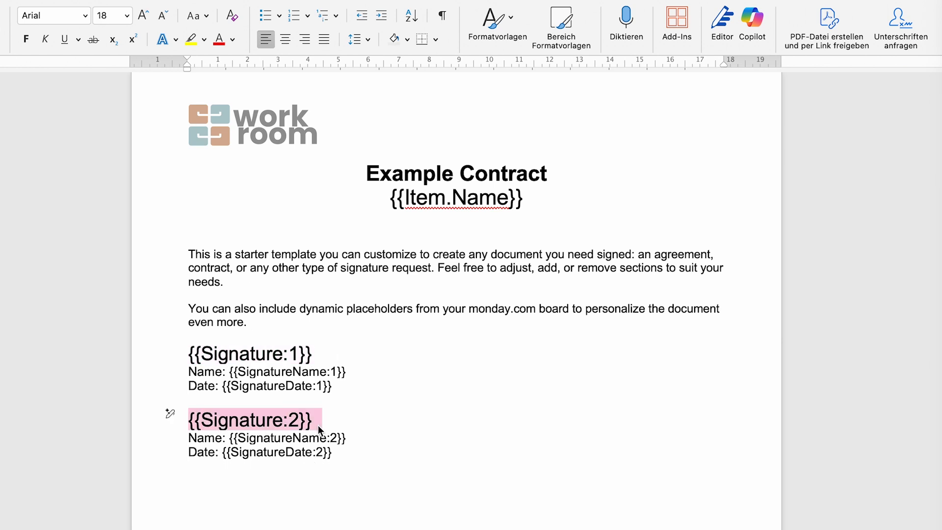
{"action": "left_click", "coordinate": [334, 423]}
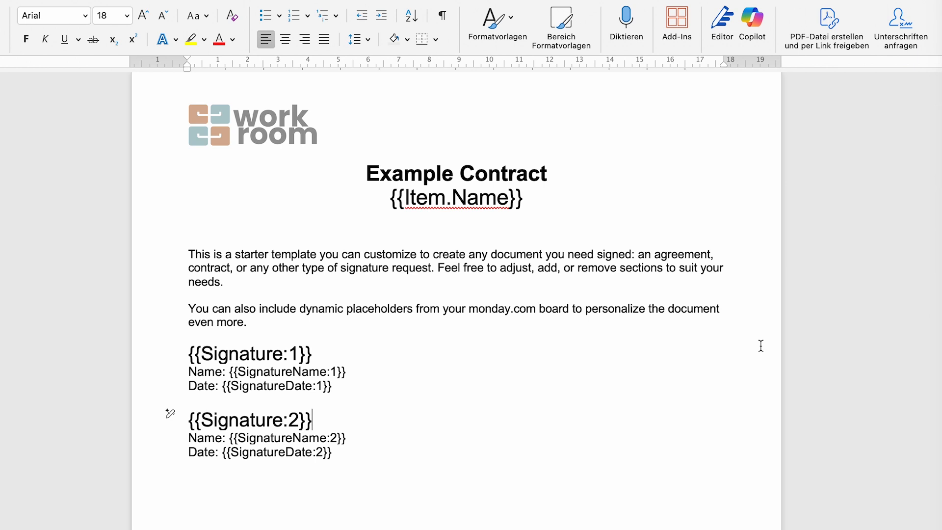
{"action": "scroll", "coordinate": [760, 344], "scroll_direction": "down", "scroll_amount": 2}
{"action": "scroll", "coordinate": [760, 343], "scroll_direction": "up", "scroll_amount": 3}
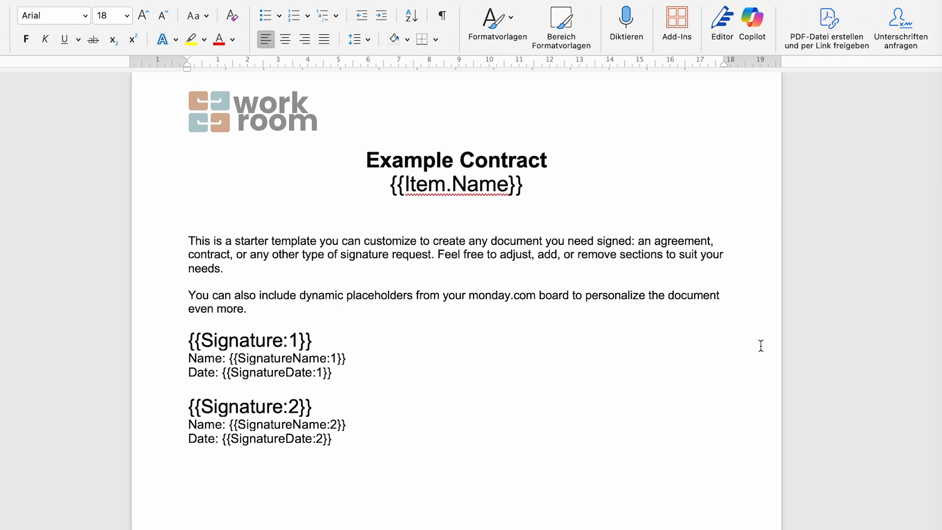
- Upload DocExport_Signature_Example_Modified from Downloads as the modified template
{"action": "left_click", "coordinate": [940, 280]}
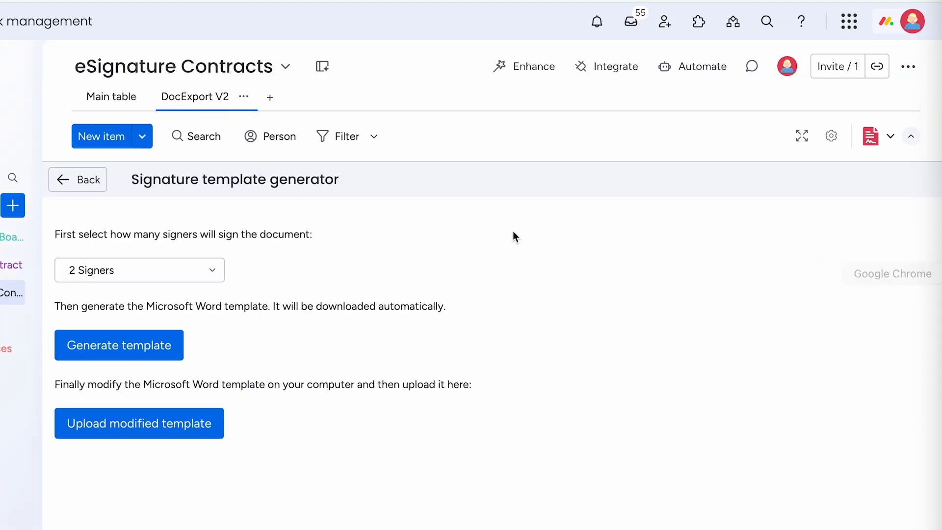
{"action": "left_click", "coordinate": [148, 431]}
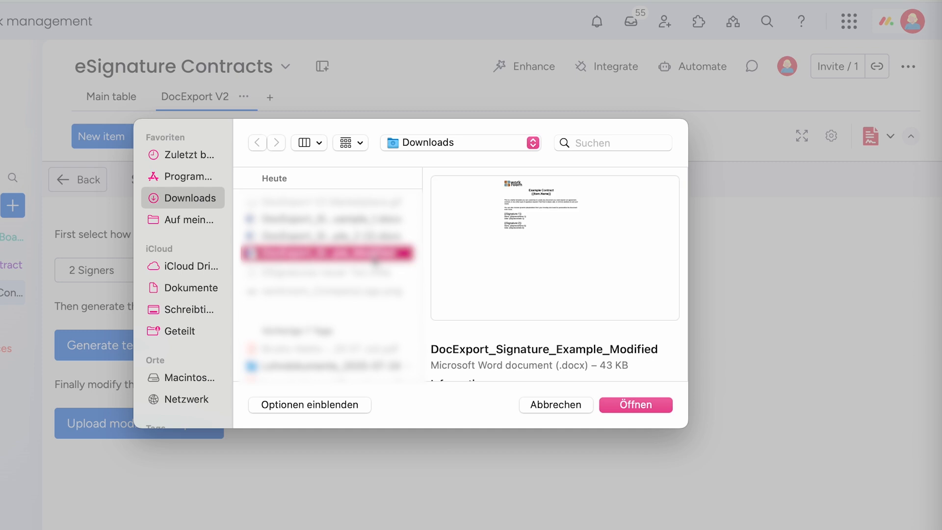
{"action": "left_click", "coordinate": [646, 409]}
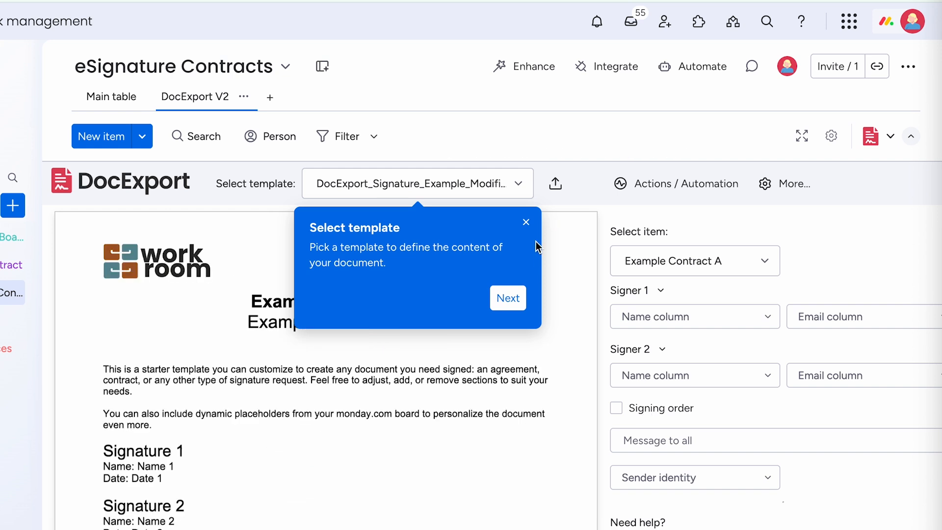
- Map Signer 1 to the Client Name and Client Email columns
{"action": "left_click", "coordinate": [525, 224]}
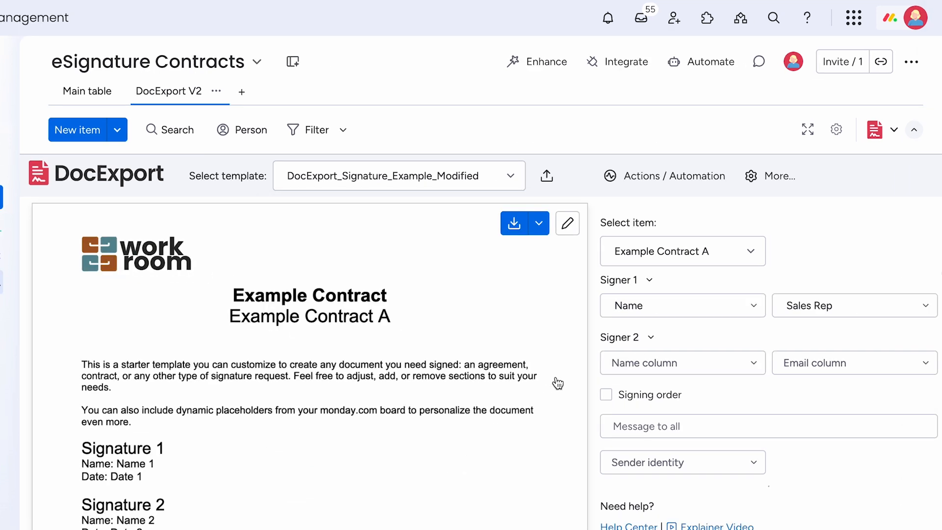
{"action": "left_click", "coordinate": [751, 304]}
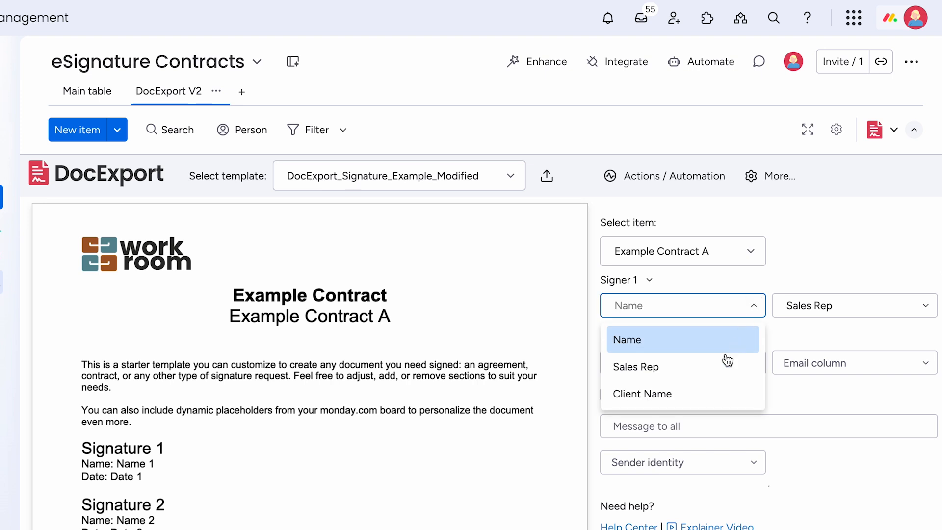
{"action": "left_click", "coordinate": [682, 394]}
{"action": "left_click", "coordinate": [918, 305]}
{"action": "left_click", "coordinate": [828, 369]}
{"action": "left_click", "coordinate": [808, 308]}
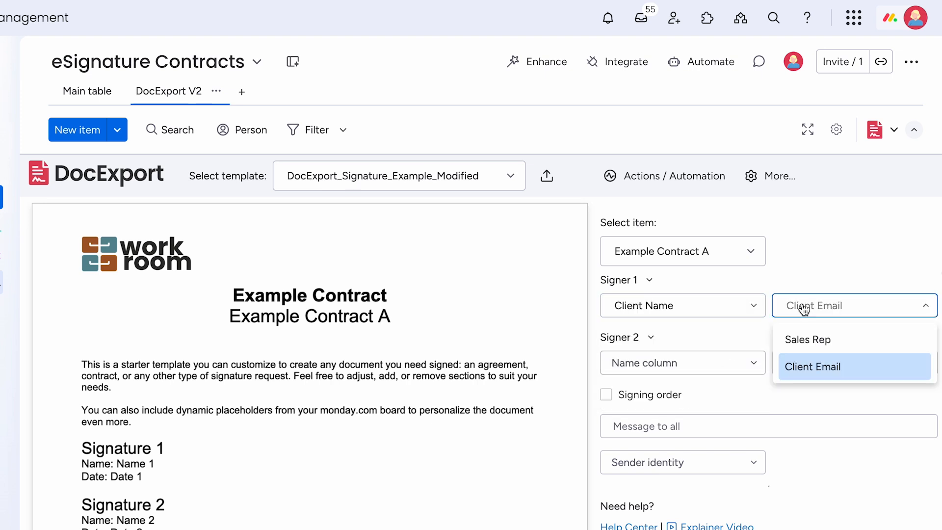
{"action": "left_click", "coordinate": [802, 373]}
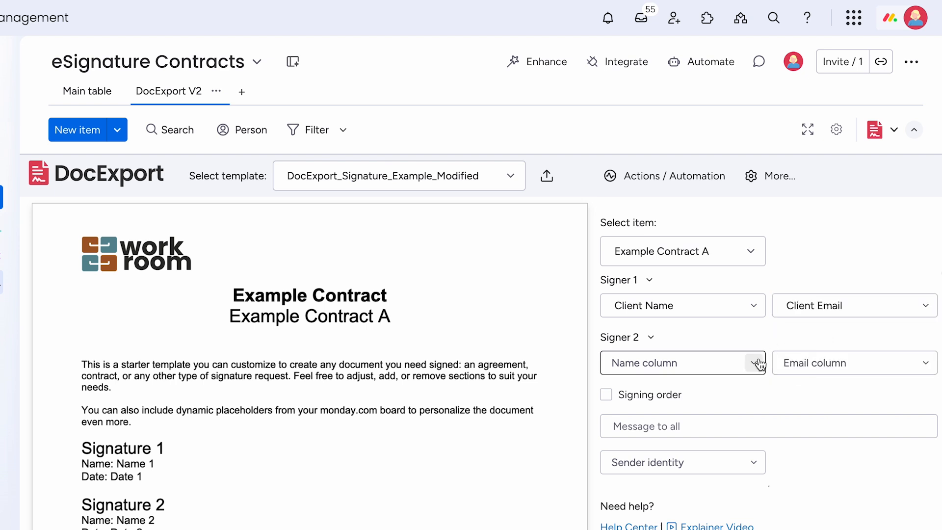
- Give Signer 1 the private message 'Please sign as discussed' and make Sales Rep Signer 2
{"action": "left_click", "coordinate": [650, 281]}
{"action": "left_click", "coordinate": [623, 336]}
{"action": "type", "text": "Please sign"}
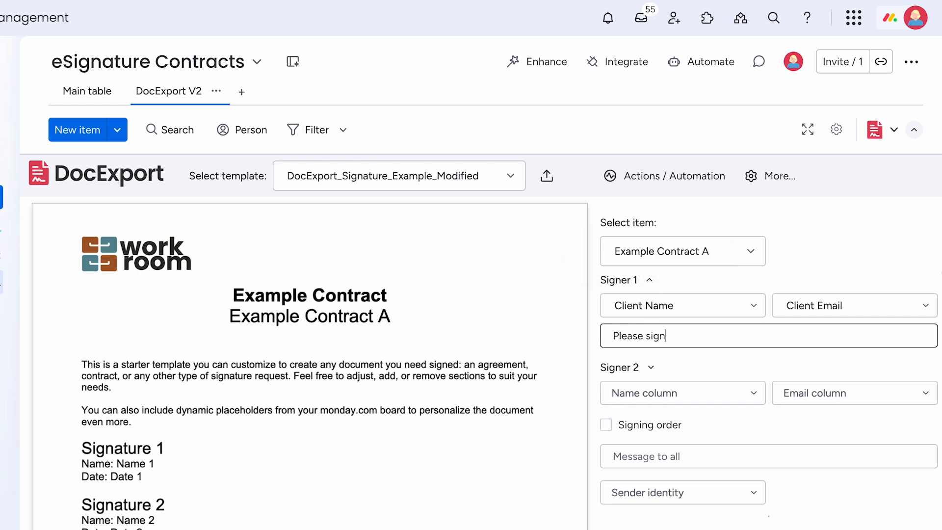
{"action": "type", "text": " as discuess"}
{"action": "type", "text": "d"}
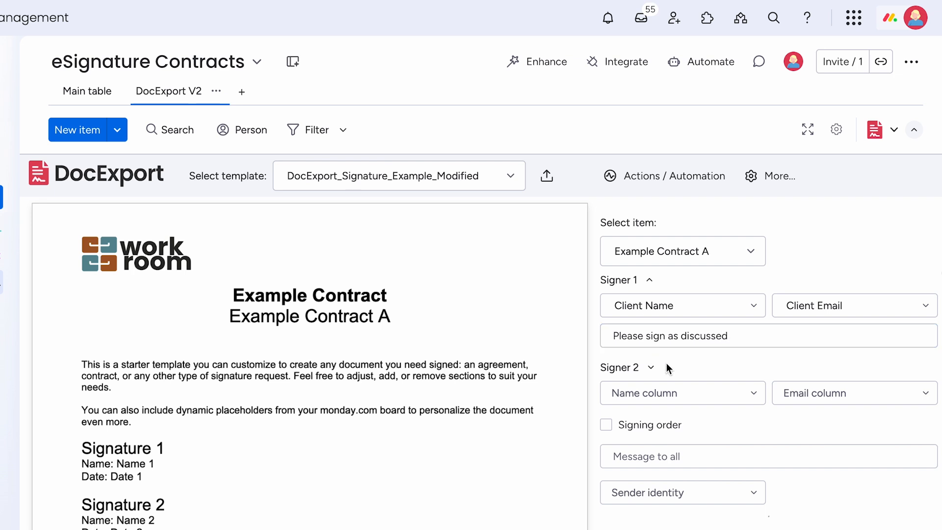
{"action": "left_click", "coordinate": [651, 395]}
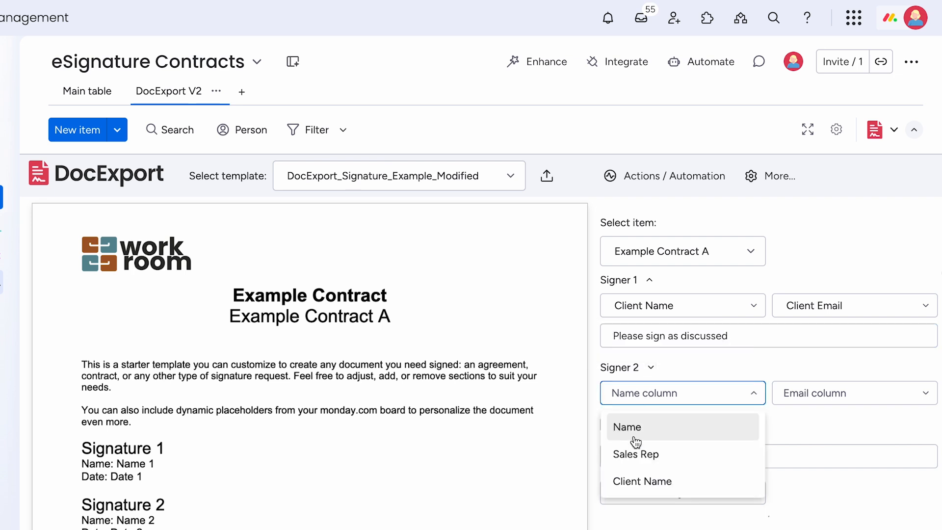
{"action": "left_click", "coordinate": [635, 446]}
{"action": "left_click", "coordinate": [802, 387]}
- Turn on signing order and choose your own sender identity
{"action": "scroll", "coordinate": [735, 422], "scroll_direction": "down", "scroll_amount": 1}
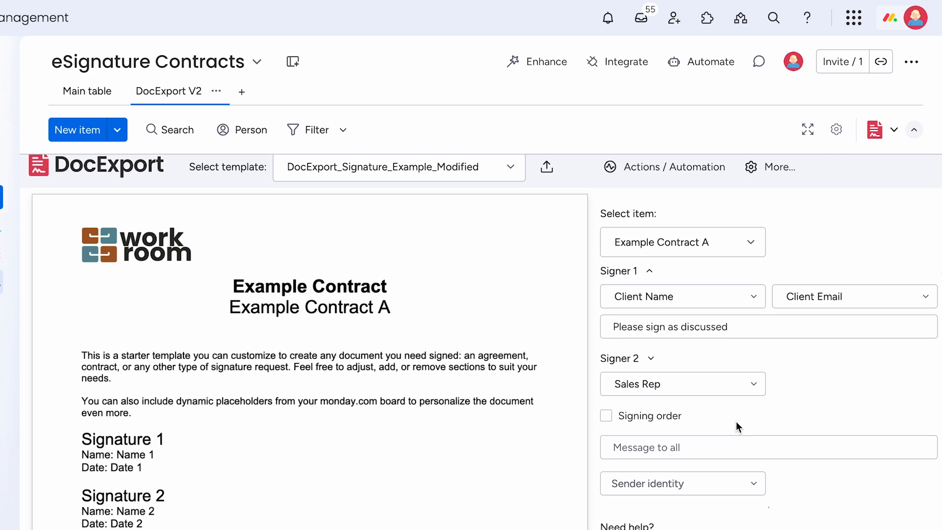
{"action": "left_click", "coordinate": [606, 416]}
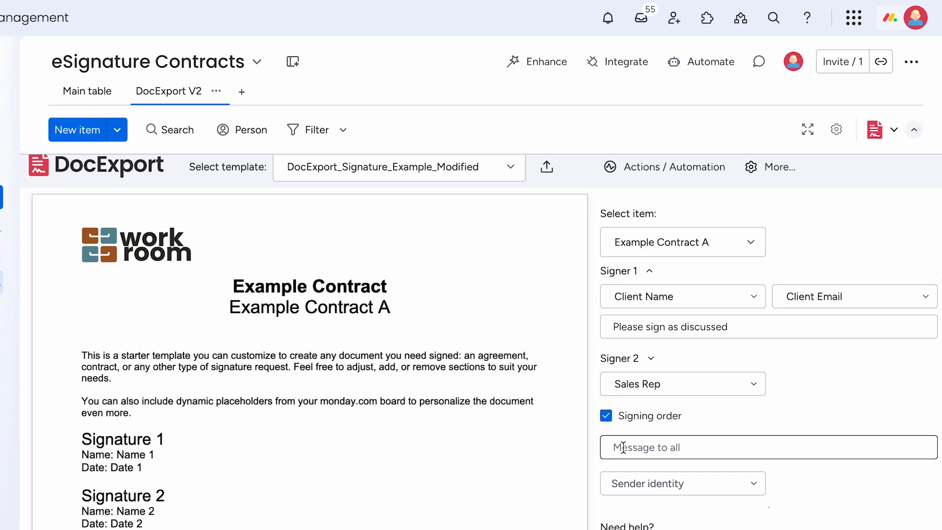
{"action": "left_click", "coordinate": [729, 487]}
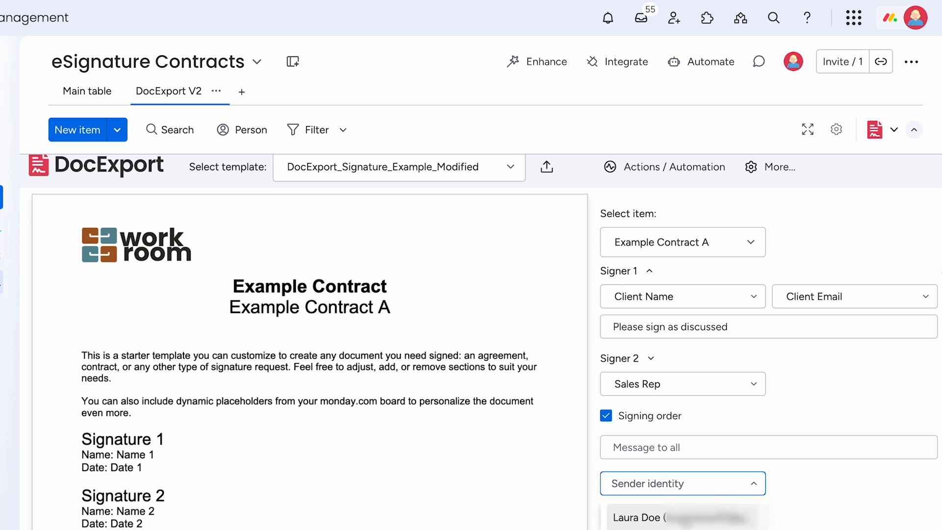
{"action": "left_click", "coordinate": [682, 517]}
{"action": "scroll", "coordinate": [682, 523], "scroll_direction": "down", "scroll_amount": 5}
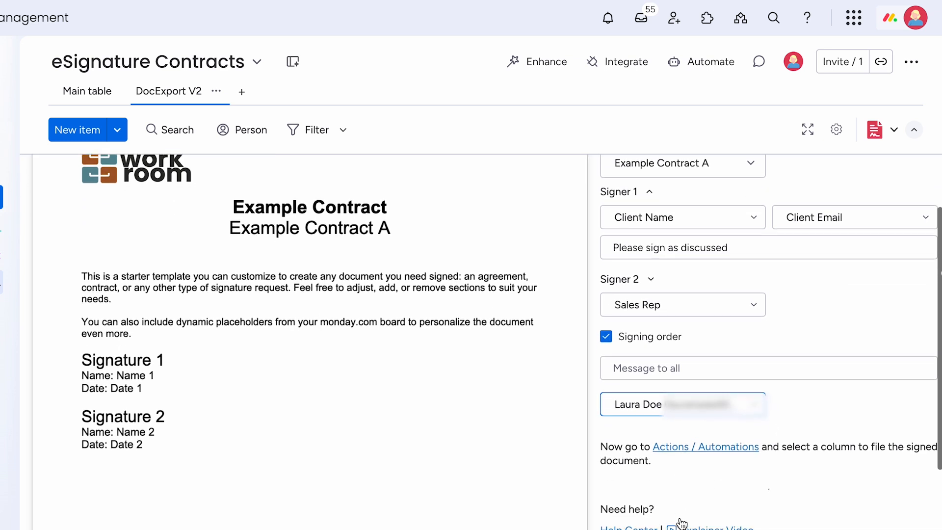
{"action": "scroll", "coordinate": [682, 522], "scroll_direction": "down", "scroll_amount": 3}
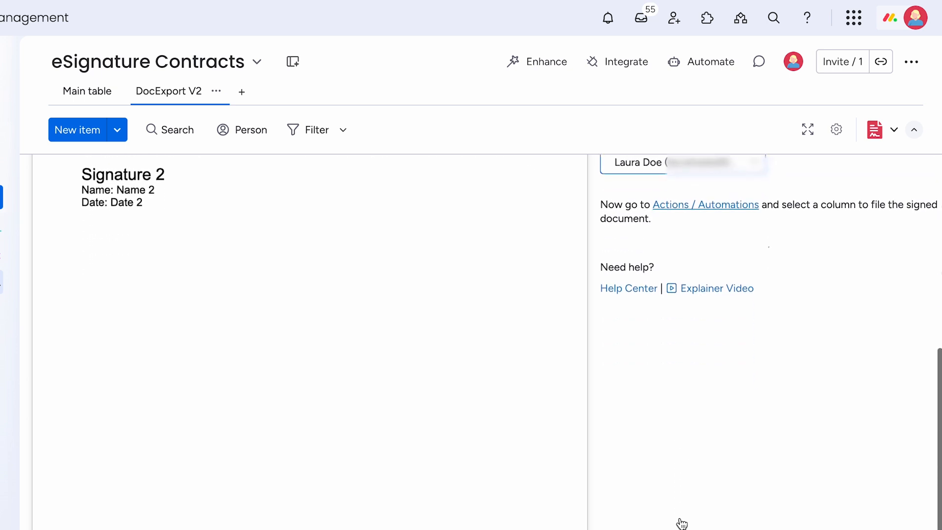
{"action": "scroll", "coordinate": [682, 522], "scroll_direction": "up", "scroll_amount": 8}
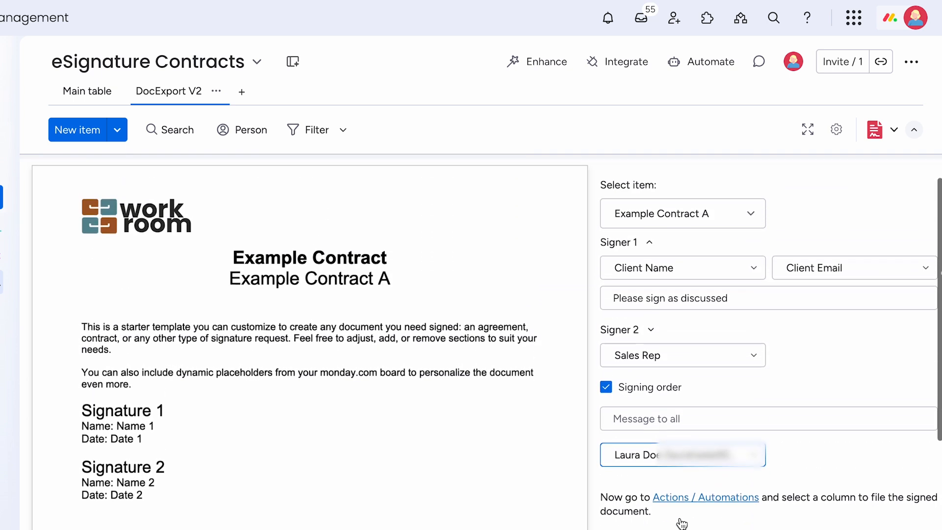
{"action": "scroll", "coordinate": [682, 522], "scroll_direction": "down", "scroll_amount": 1}
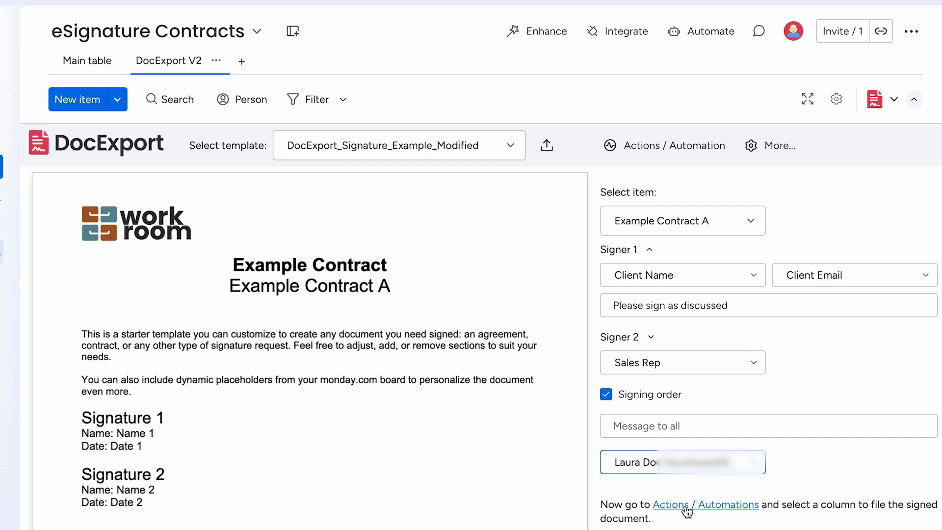
- Store signed documents in the Signed PDF column and audit logs in the Audit Log column
{"action": "left_click", "coordinate": [685, 507]}
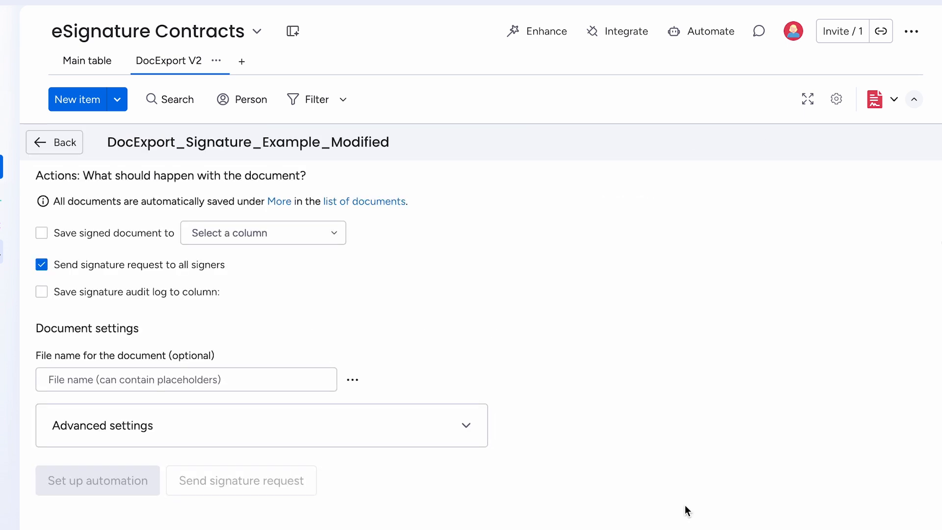
{"action": "left_click", "coordinate": [42, 233]}
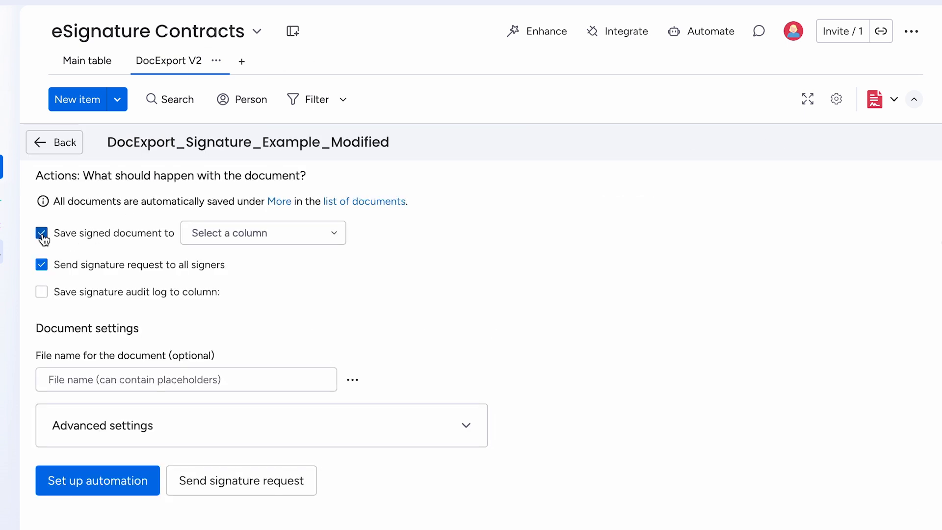
{"action": "left_click", "coordinate": [331, 237]}
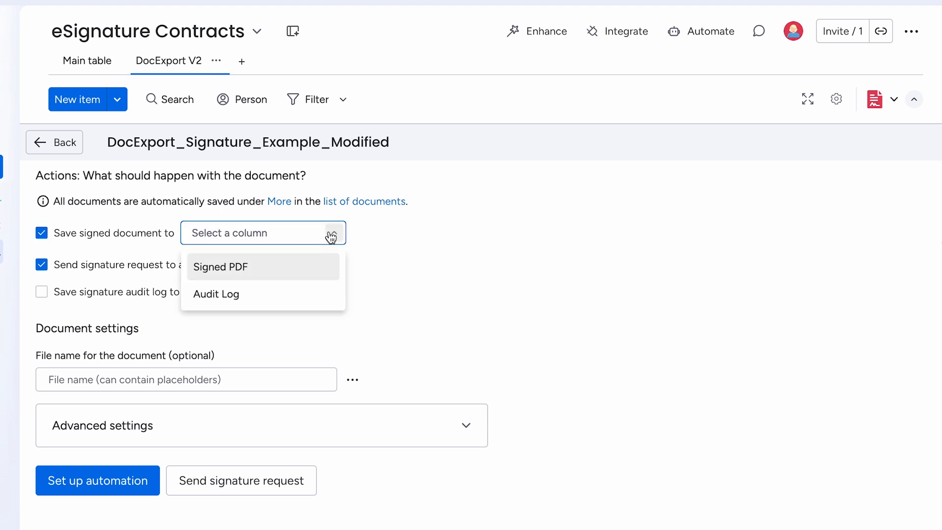
{"action": "left_click", "coordinate": [276, 270]}
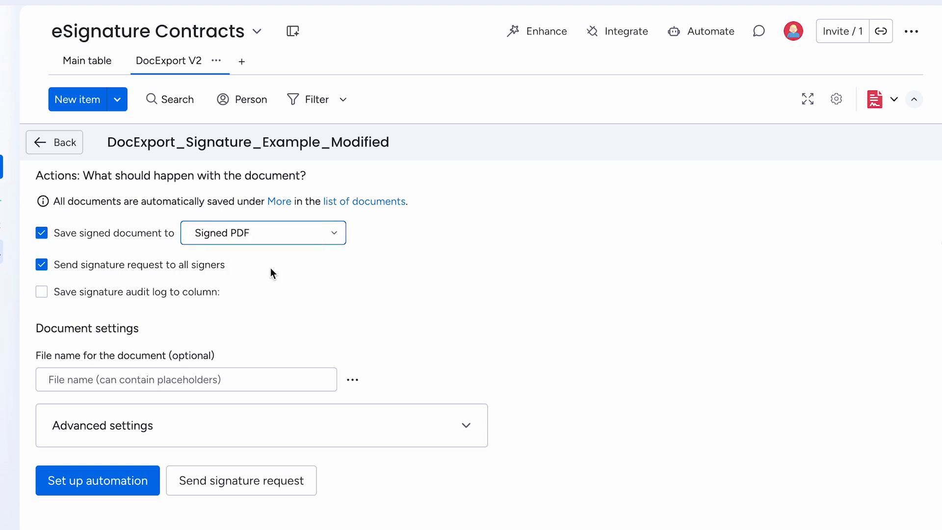
{"action": "left_click", "coordinate": [43, 292]}
{"action": "left_click", "coordinate": [322, 297]}
{"action": "left_click", "coordinate": [278, 360]}
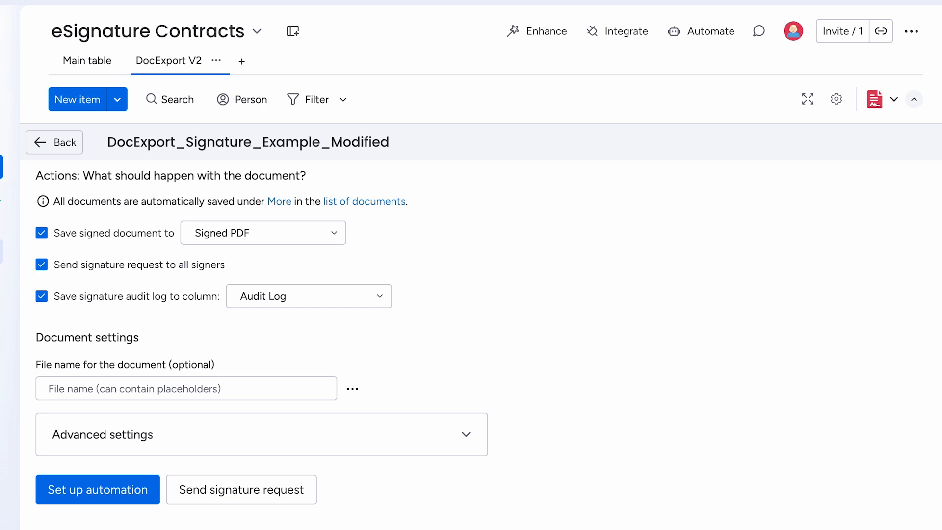
{"action": "left_click", "coordinate": [121, 498]}
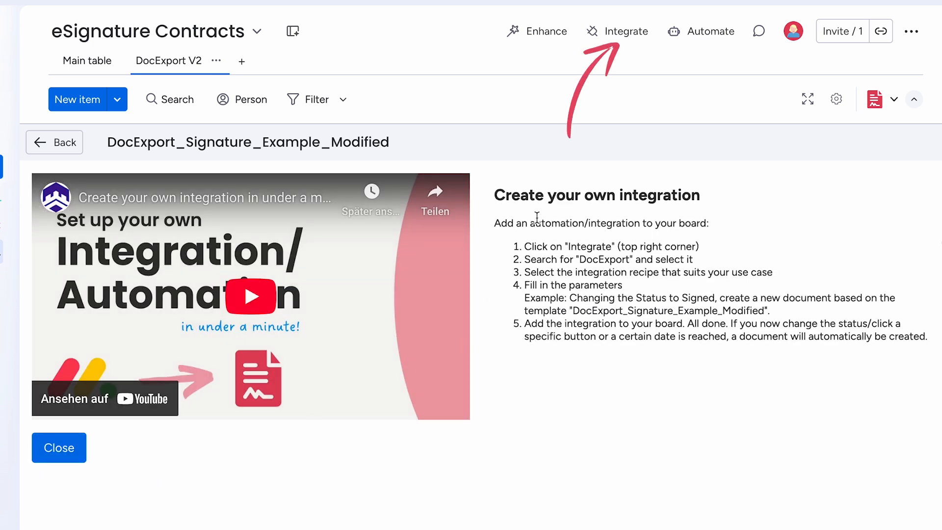
- Search the integrations center for 'DocExport' and open the DocExport PDF Generator templates
{"action": "left_click", "coordinate": [618, 40]}
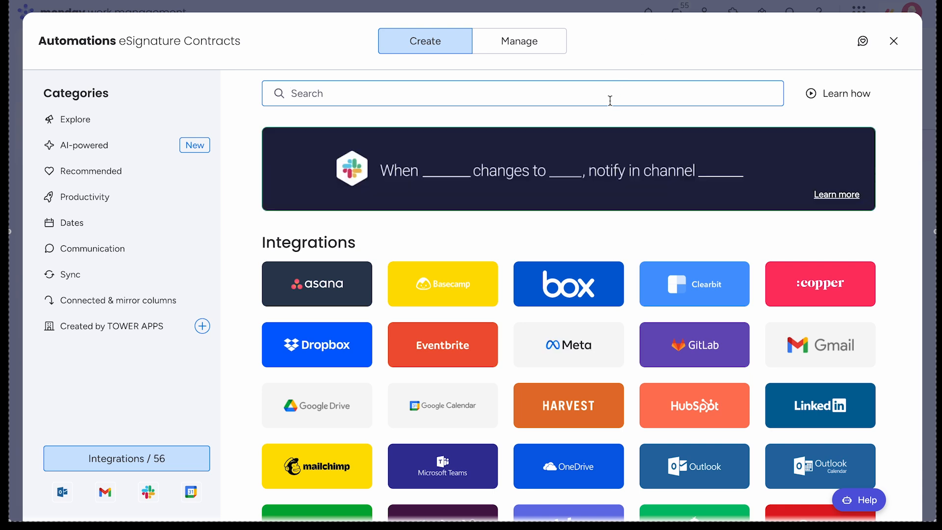
{"action": "type", "text": "DocExport"}
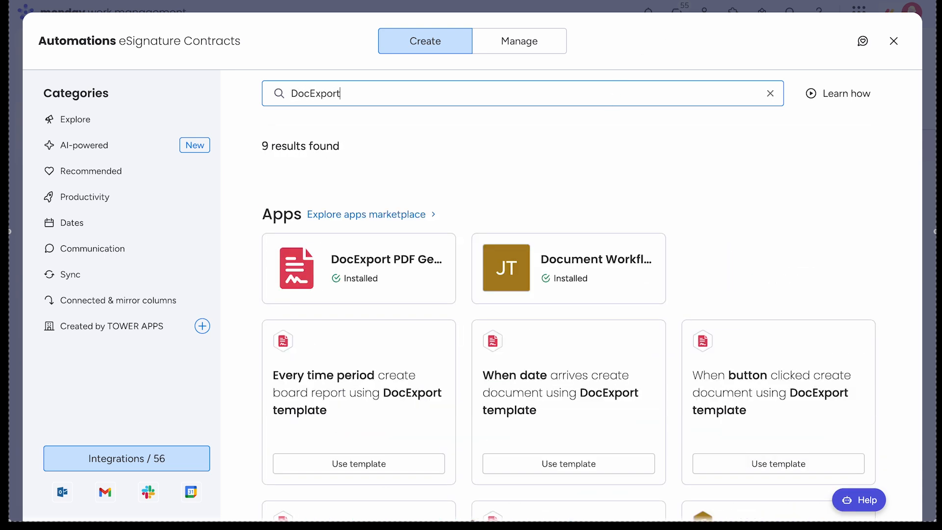
{"action": "left_click", "coordinate": [394, 274]}
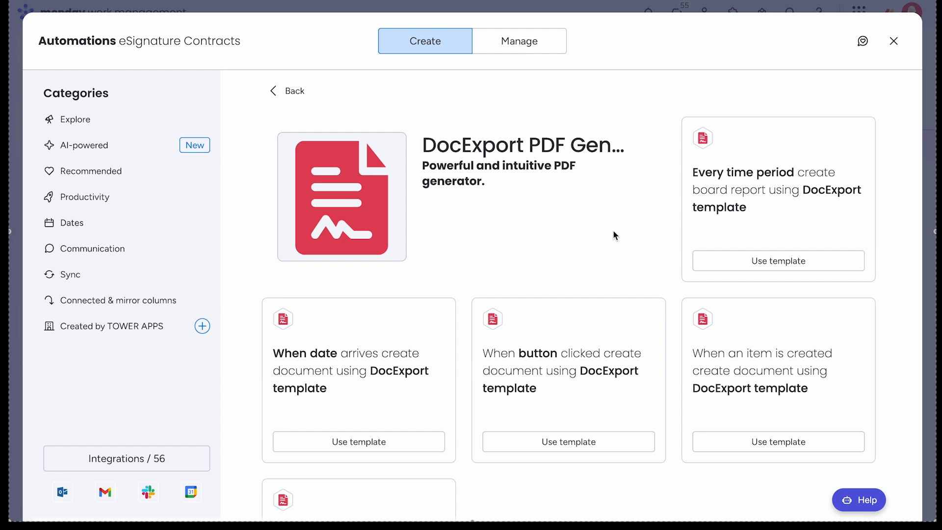
- Start a status-change automation triggered when the Status column becomes Send Contract
{"action": "scroll", "coordinate": [613, 231], "scroll_direction": "down", "scroll_amount": 3}
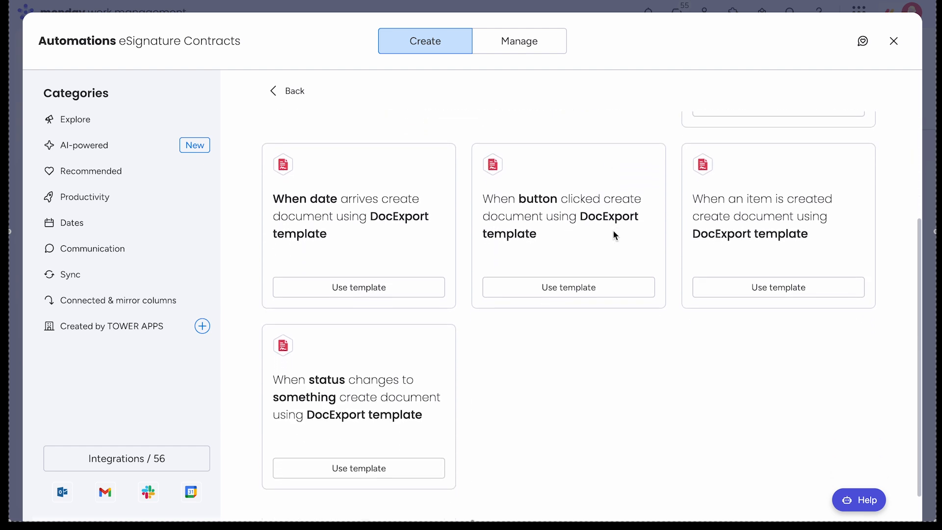
{"action": "left_click", "coordinate": [405, 389]}
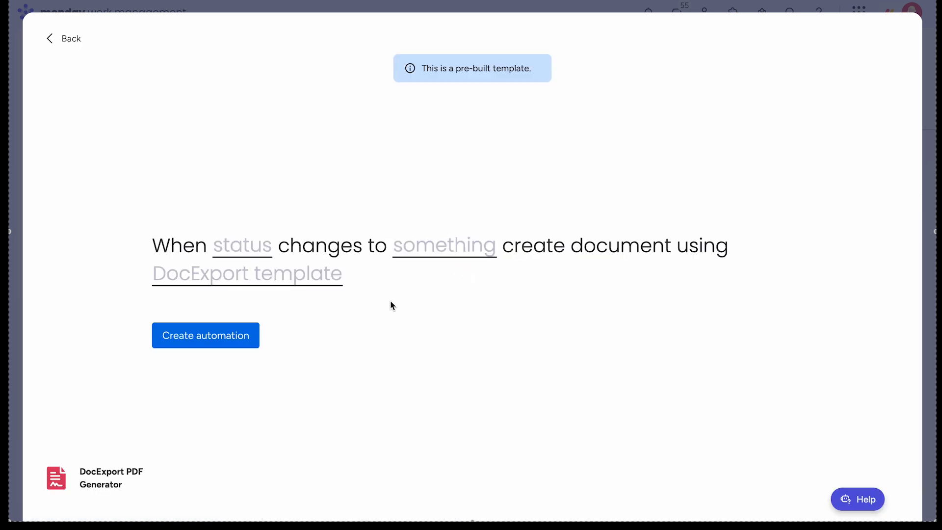
{"action": "left_click", "coordinate": [251, 249]}
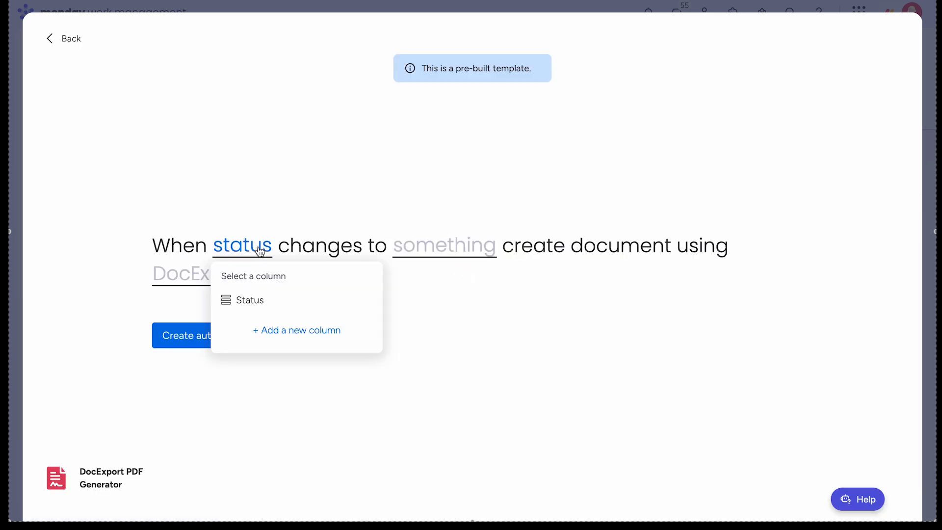
{"action": "left_click", "coordinate": [247, 299]}
{"action": "left_click", "coordinate": [446, 254]}
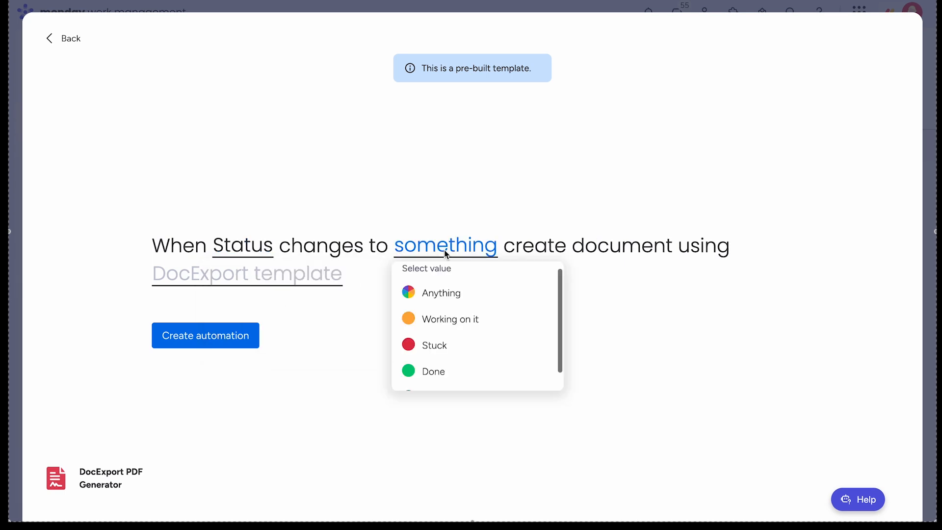
{"action": "scroll", "coordinate": [466, 319], "scroll_direction": "down", "scroll_amount": 1}
{"action": "left_click", "coordinate": [461, 383]}
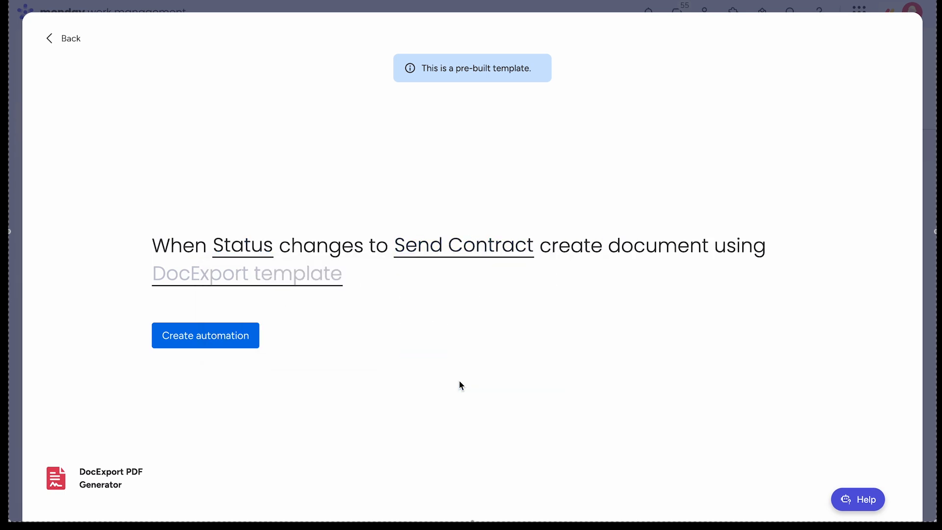
- Have it generate the DocExport_Signature_Example_Modified document, create it, and return to the board
{"action": "left_click", "coordinate": [315, 278]}
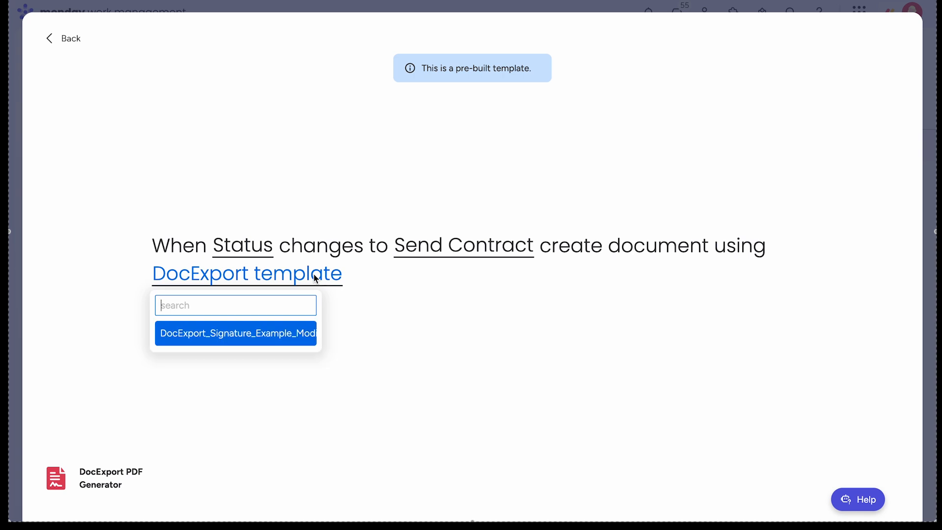
{"action": "left_click", "coordinate": [263, 333]}
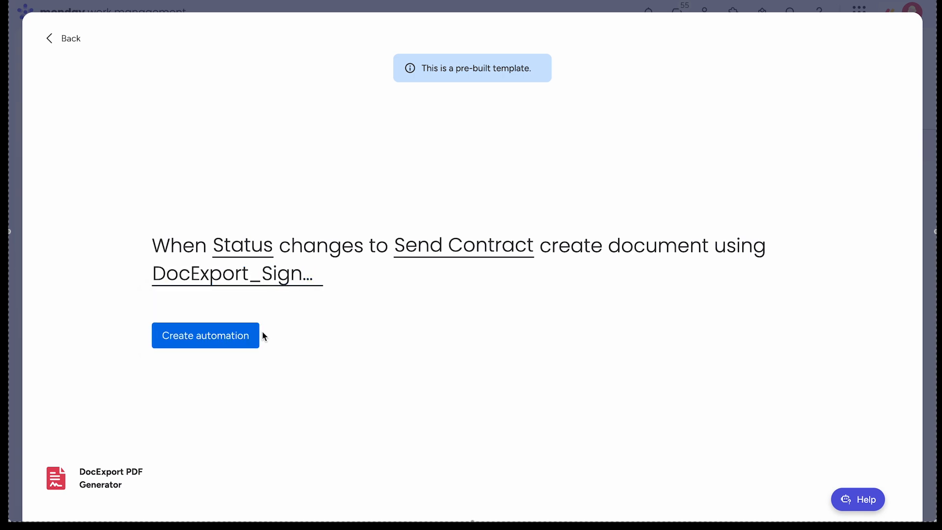
{"action": "left_click", "coordinate": [228, 343]}
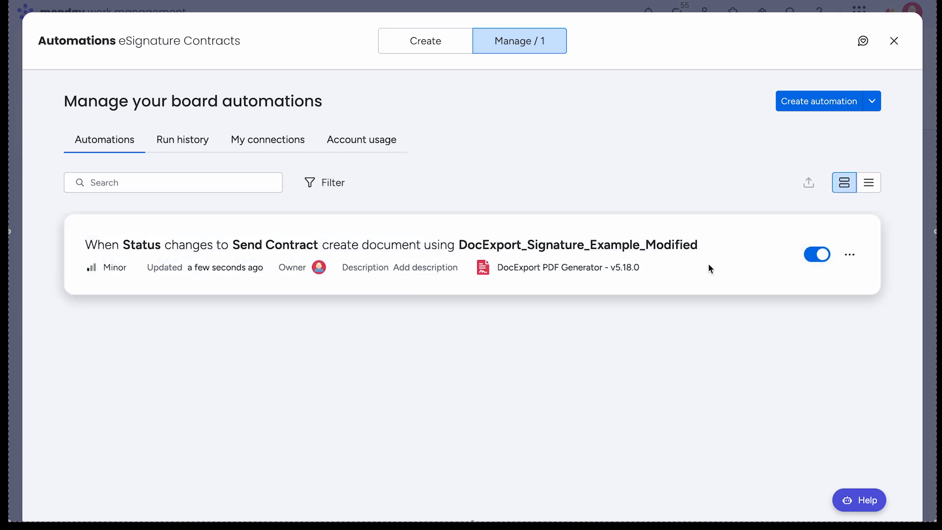
{"action": "left_click", "coordinate": [893, 41]}
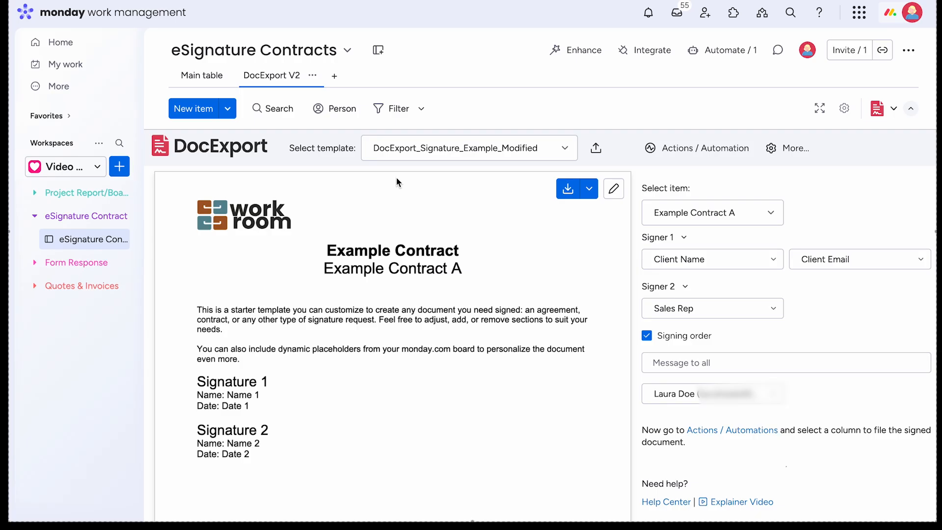
- In the Main table, set Example Contract A's Status to Send Contract
{"action": "left_click", "coordinate": [205, 78]}
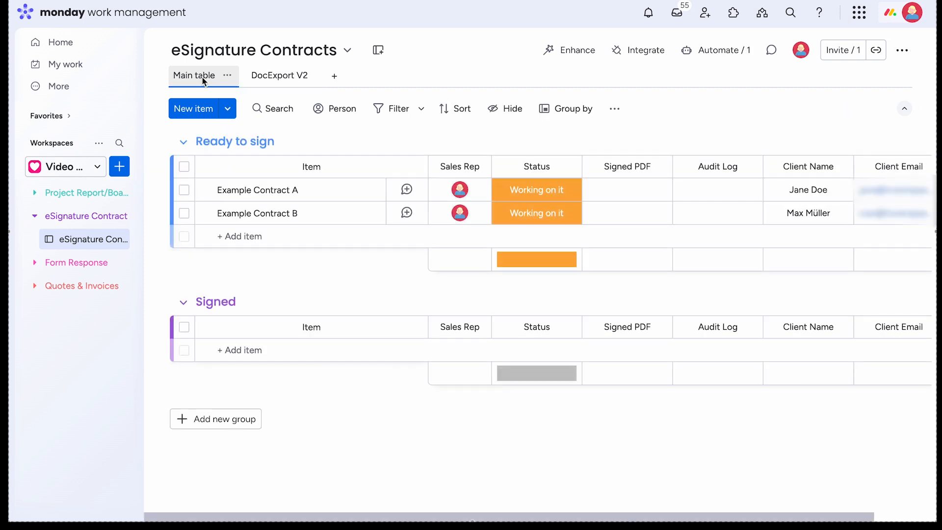
{"action": "left_click", "coordinate": [562, 193]}
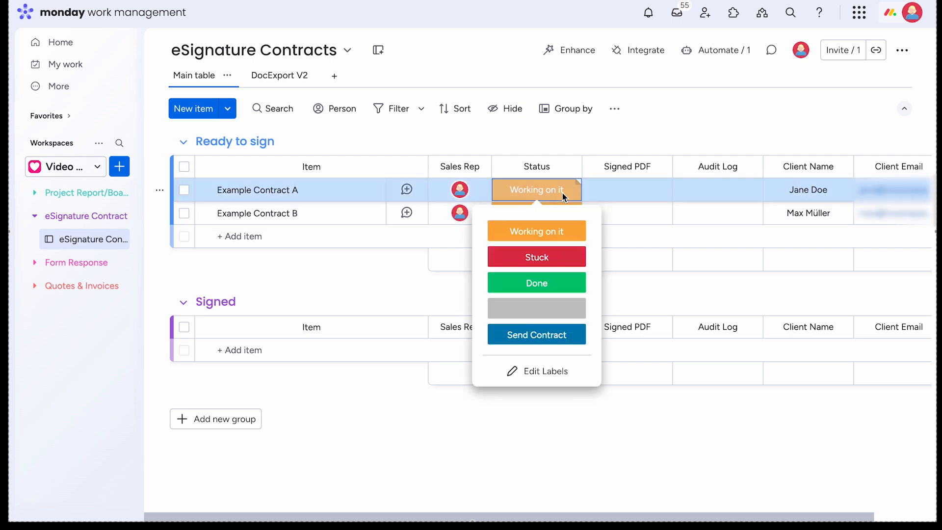
{"action": "left_click", "coordinate": [573, 334]}
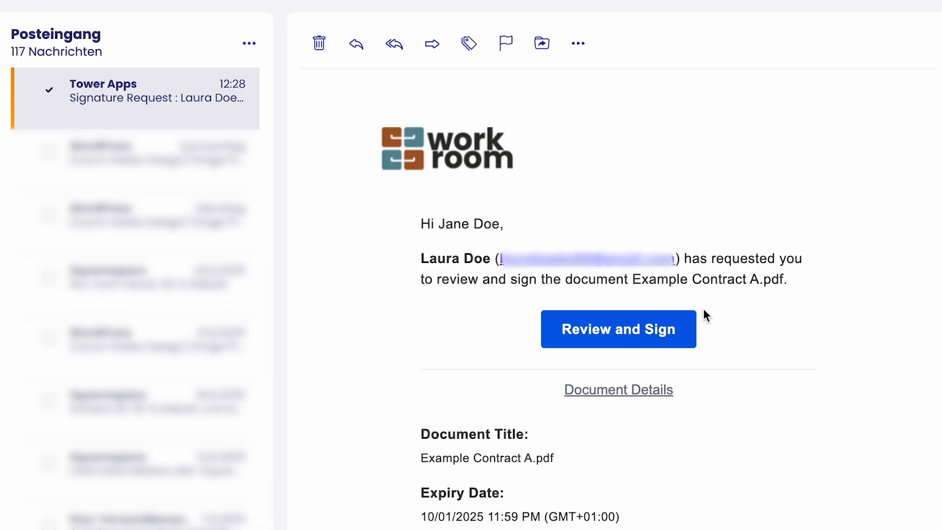
- Open the Review and Sign link in the Example Contract A.pdf signature request email
{"action": "scroll", "coordinate": [703, 308], "scroll_direction": "down", "scroll_amount": 3}
{"action": "scroll", "coordinate": [702, 308], "scroll_direction": "down", "scroll_amount": 5}
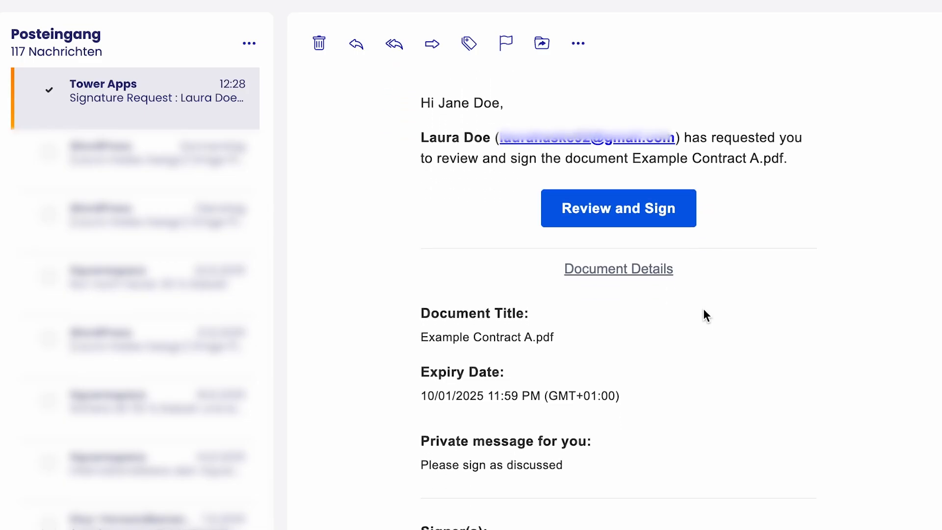
{"action": "scroll", "coordinate": [703, 309], "scroll_direction": "down", "scroll_amount": 2}
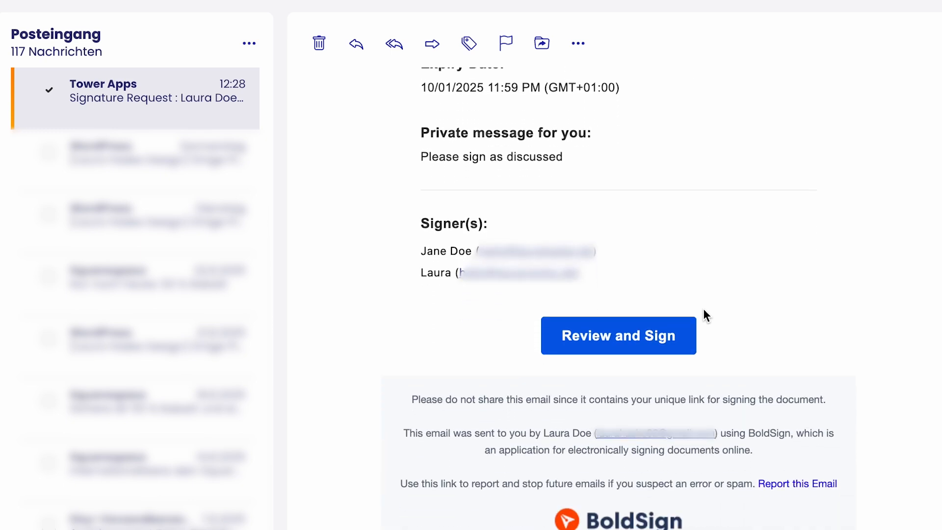
{"action": "left_click", "coordinate": [621, 339]}
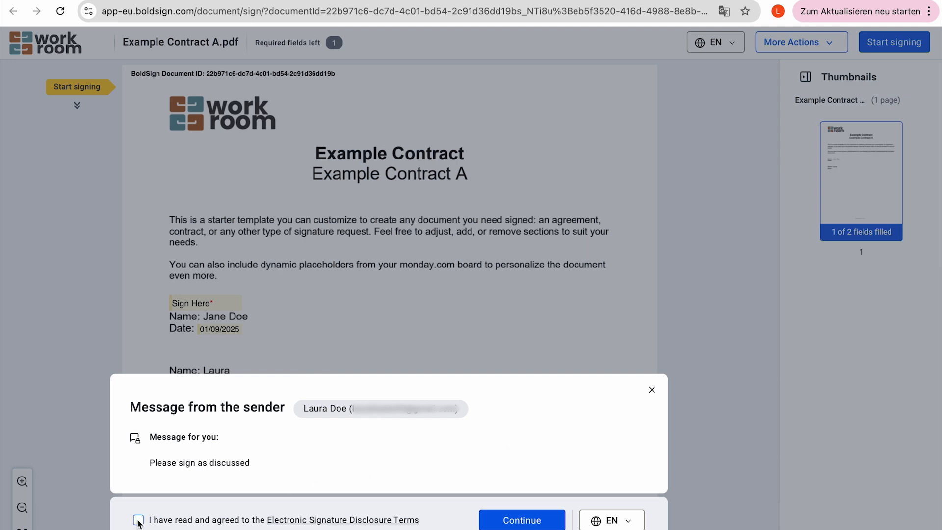
- Sign as the first signer with the third typed signature style and finish
{"action": "left_click", "coordinate": [543, 525]}
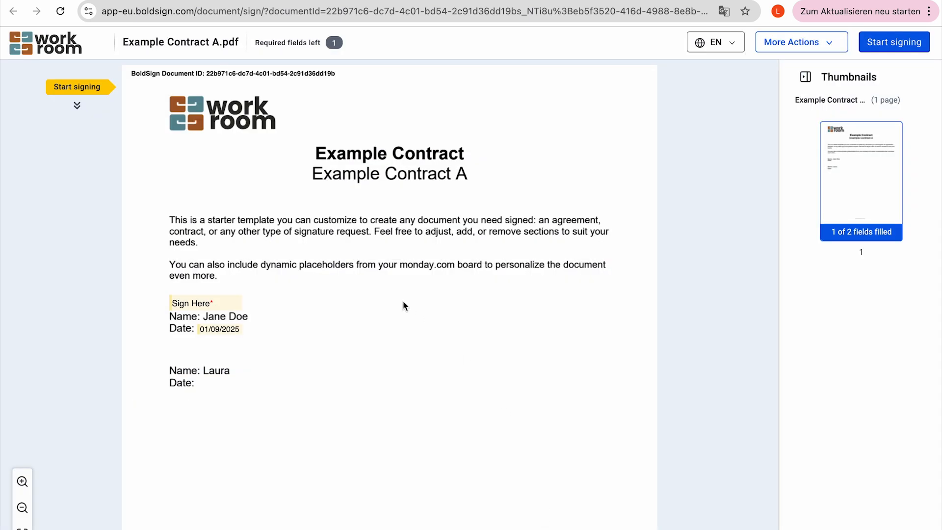
{"action": "left_click", "coordinate": [233, 306]}
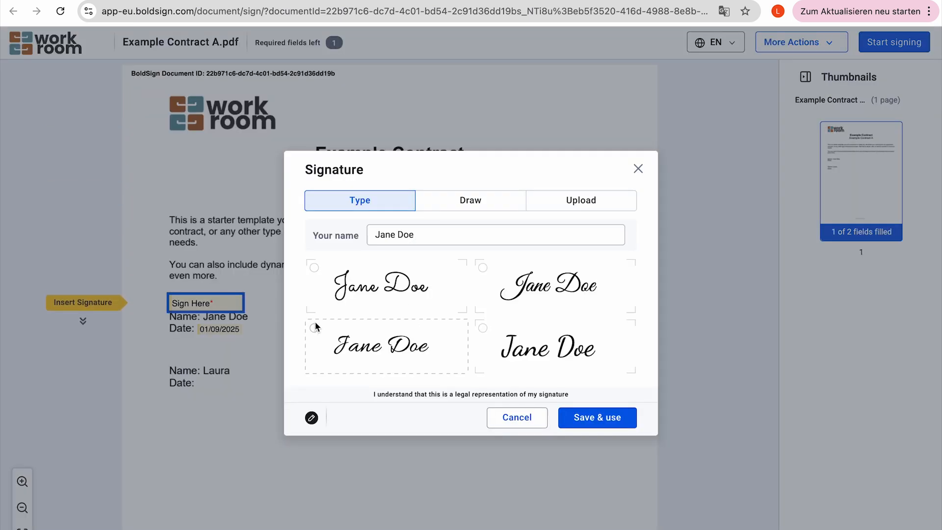
{"action": "left_click", "coordinate": [315, 328]}
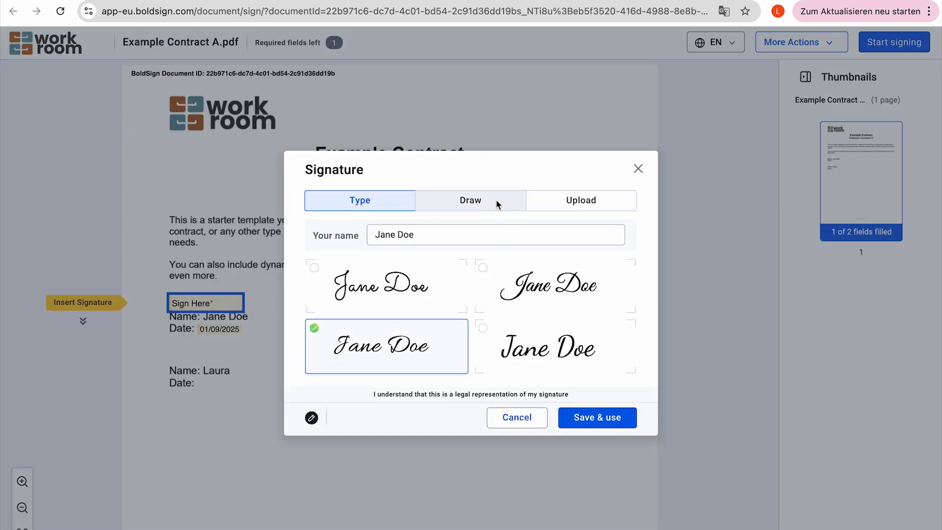
{"action": "left_click", "coordinate": [468, 207]}
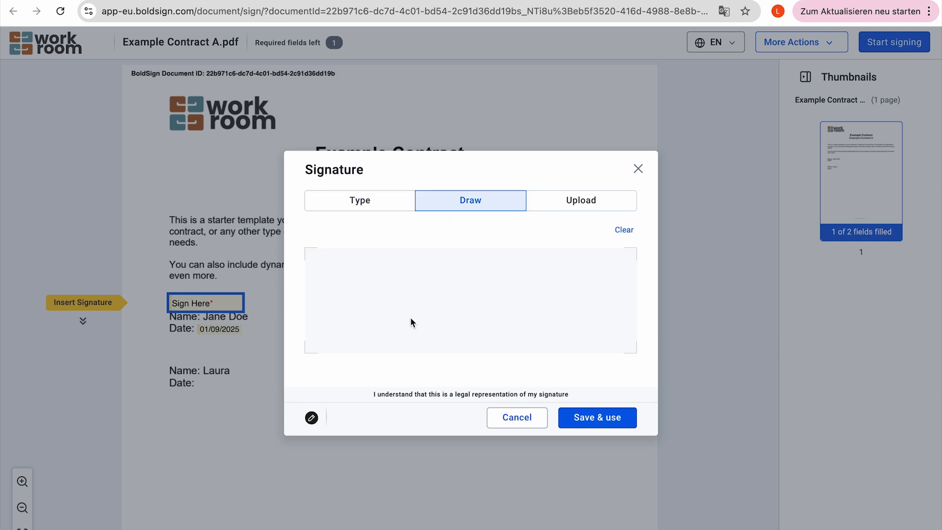
{"action": "left_click", "coordinate": [596, 194]}
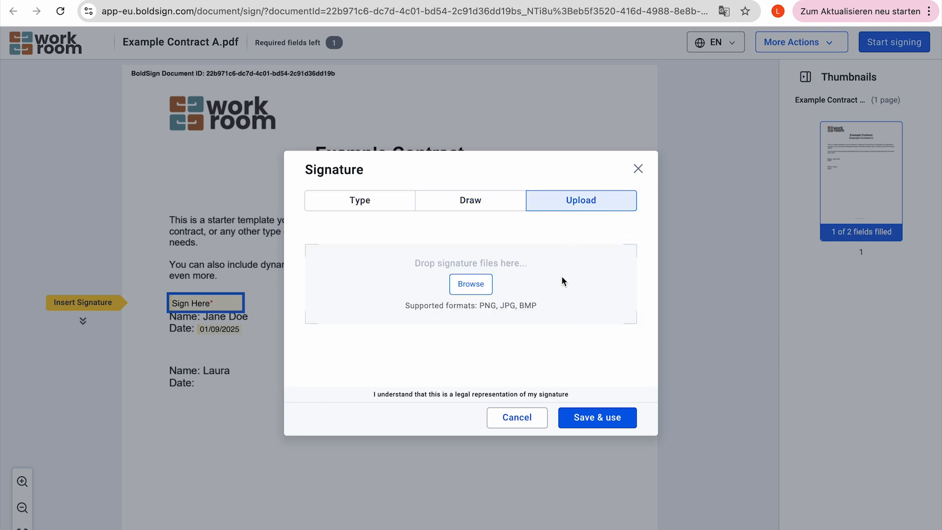
{"action": "left_click", "coordinate": [364, 205]}
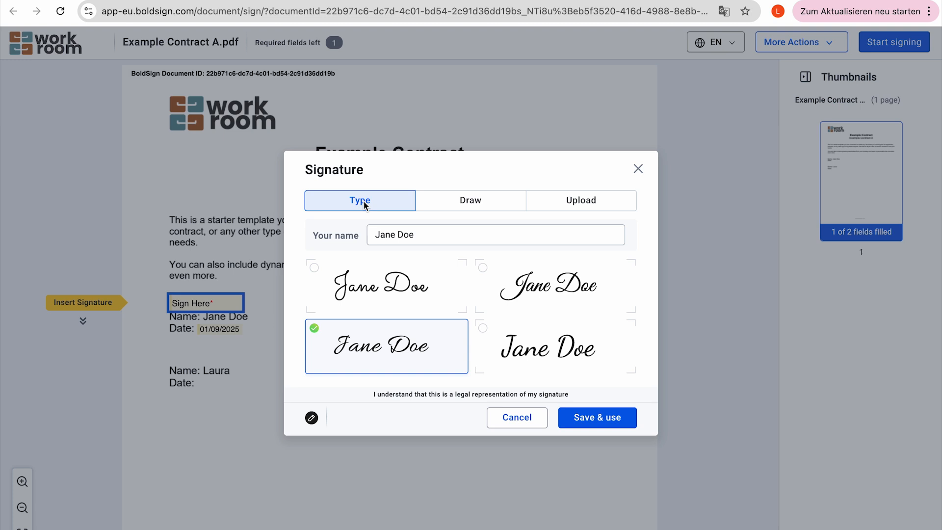
{"action": "left_click", "coordinate": [591, 420]}
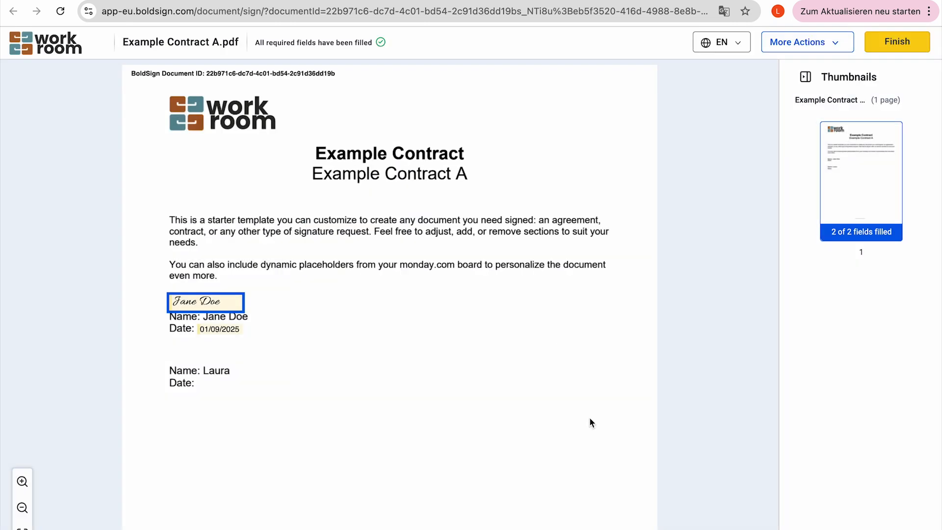
{"action": "left_click", "coordinate": [897, 44]}
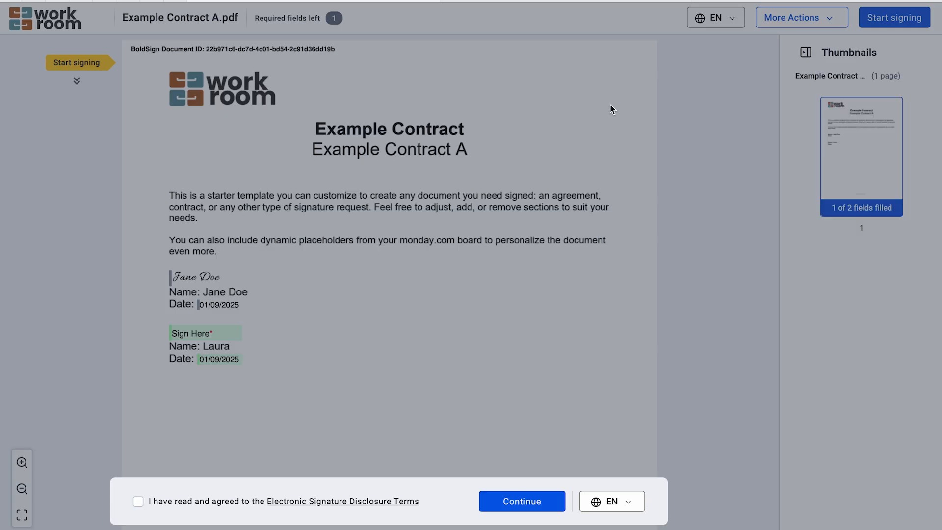
- Accept the disclosure terms and sign as the second signer with the third typed style
{"action": "left_click", "coordinate": [137, 501]}
{"action": "left_click", "coordinate": [548, 501]}
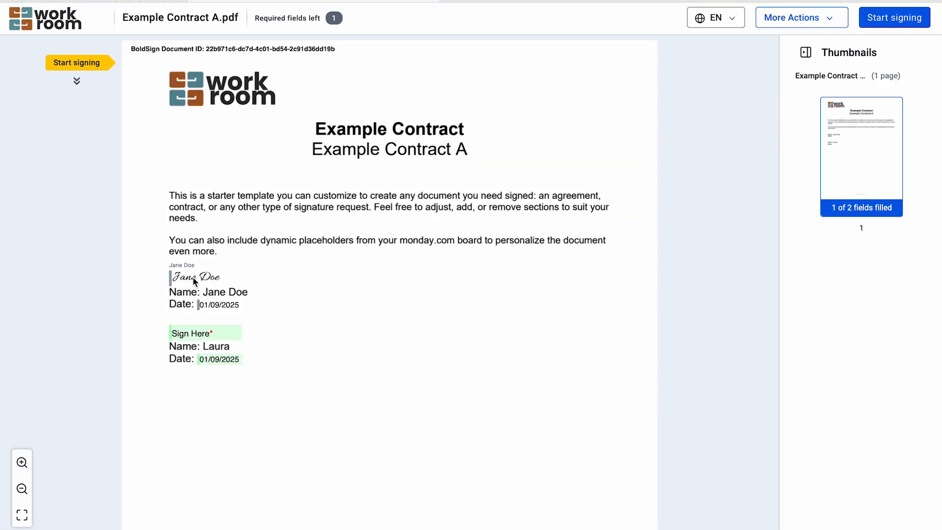
{"action": "left_click", "coordinate": [211, 335]}
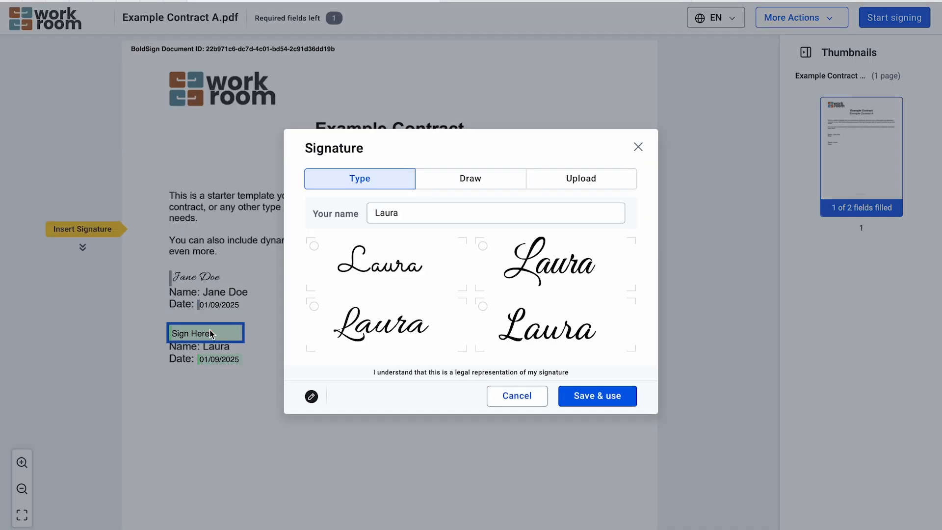
{"action": "left_click", "coordinate": [313, 307]}
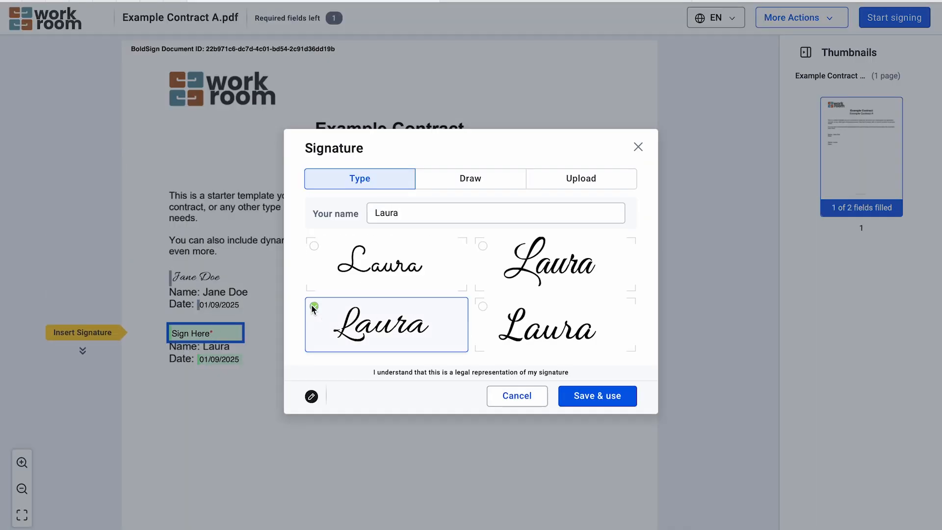
{"action": "left_click", "coordinate": [597, 395]}
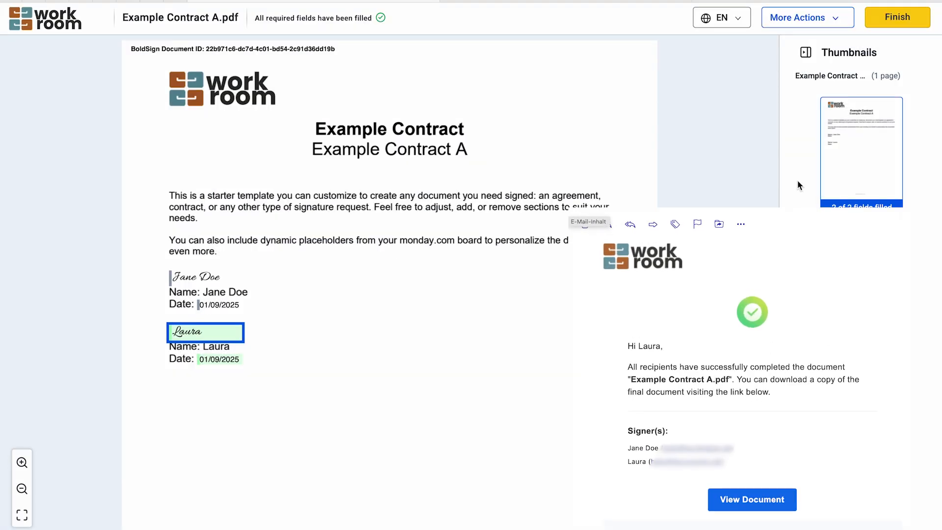
{"action": "left_click", "coordinate": [893, 23]}
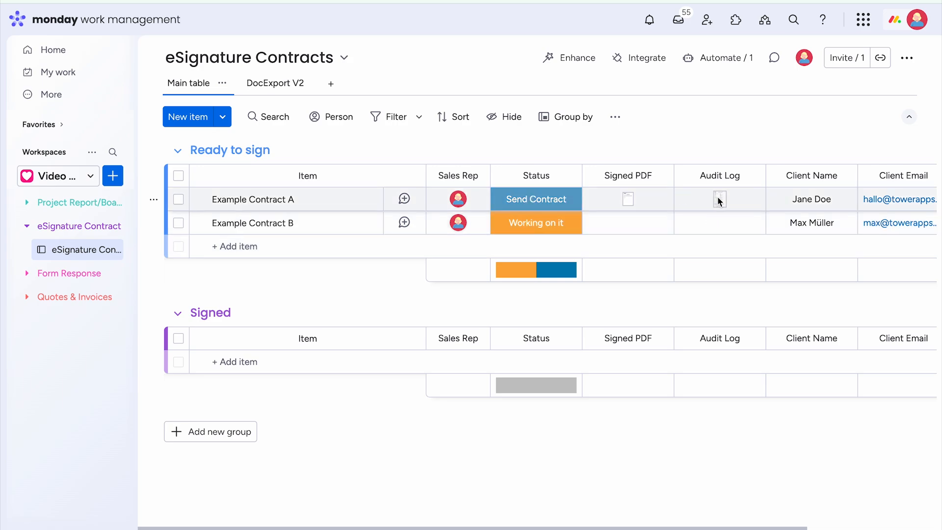
- View Example Contract A's audit log, then scroll through its signed PDF showing both signatures
{"action": "left_click", "coordinate": [719, 202]}
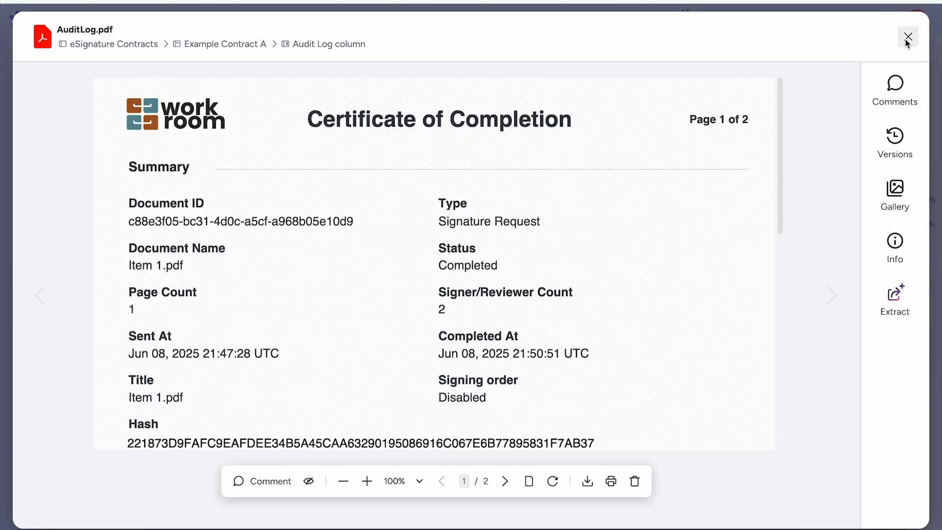
{"action": "left_click", "coordinate": [907, 37]}
{"action": "left_click", "coordinate": [628, 199]}
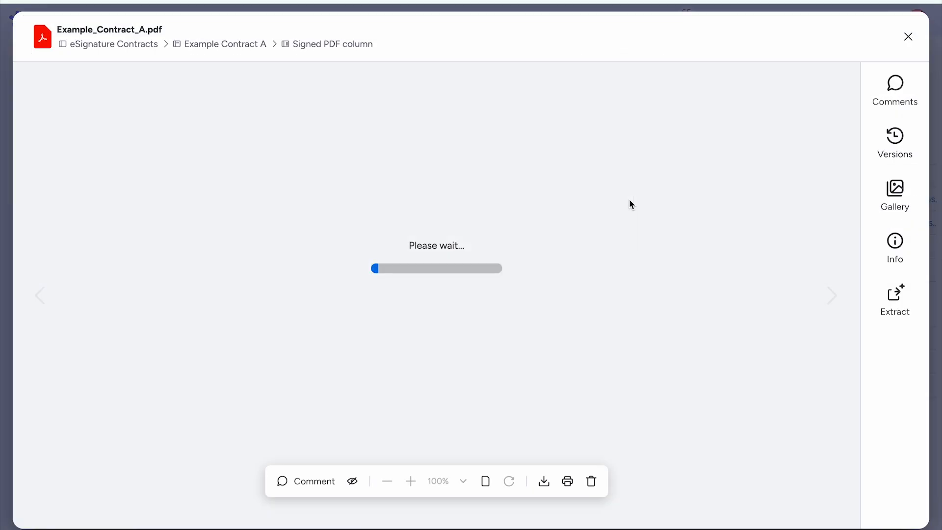
{"action": "scroll", "coordinate": [629, 196], "scroll_direction": "down", "scroll_amount": 2}
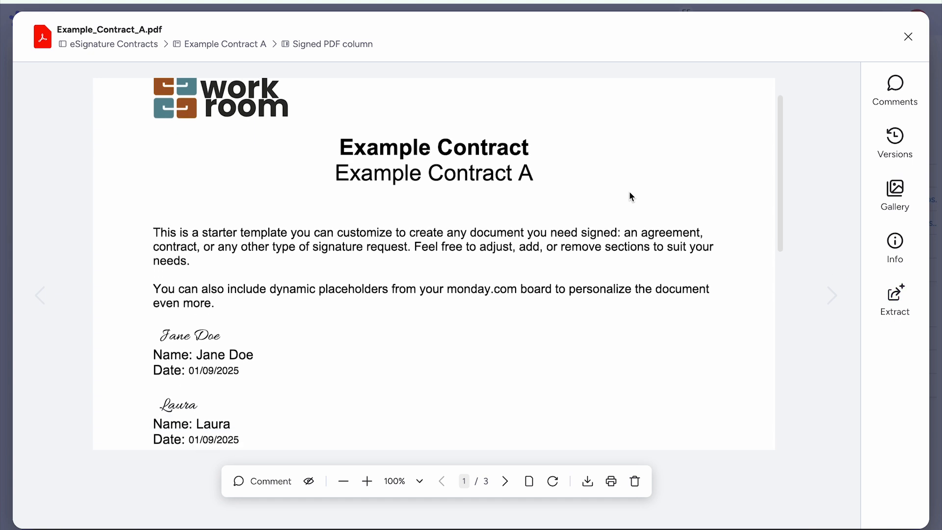
{"action": "scroll", "coordinate": [629, 187], "scroll_direction": "down", "scroll_amount": 8}
{"action": "scroll", "coordinate": [630, 184], "scroll_direction": "up", "scroll_amount": 9}
{"action": "scroll", "coordinate": [629, 184], "scroll_direction": "up", "scroll_amount": 2}
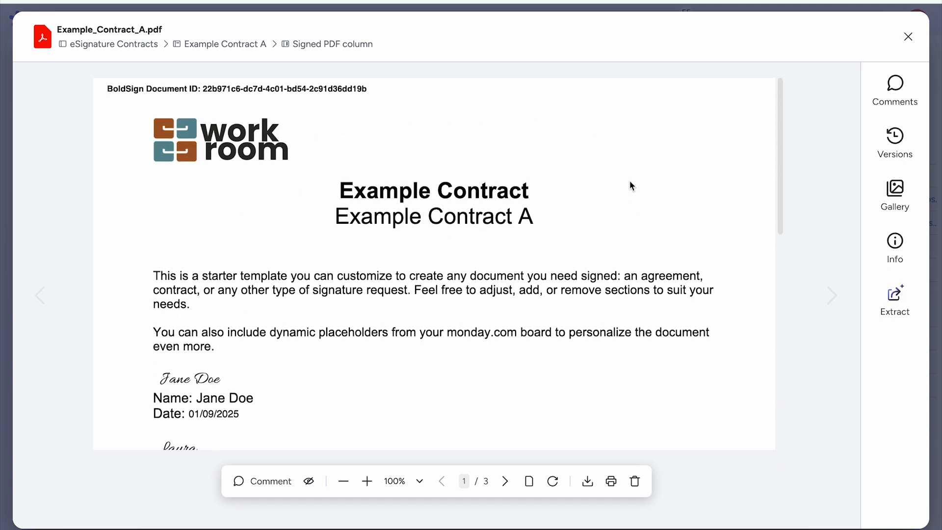